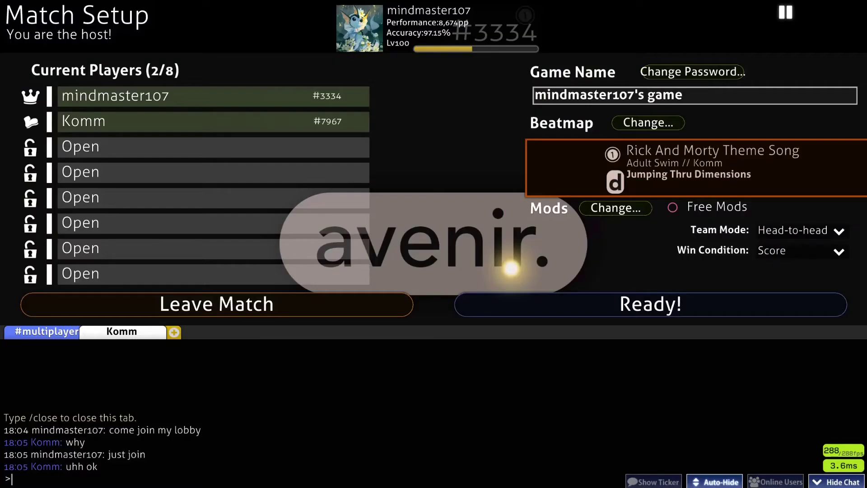
click(47, 331)
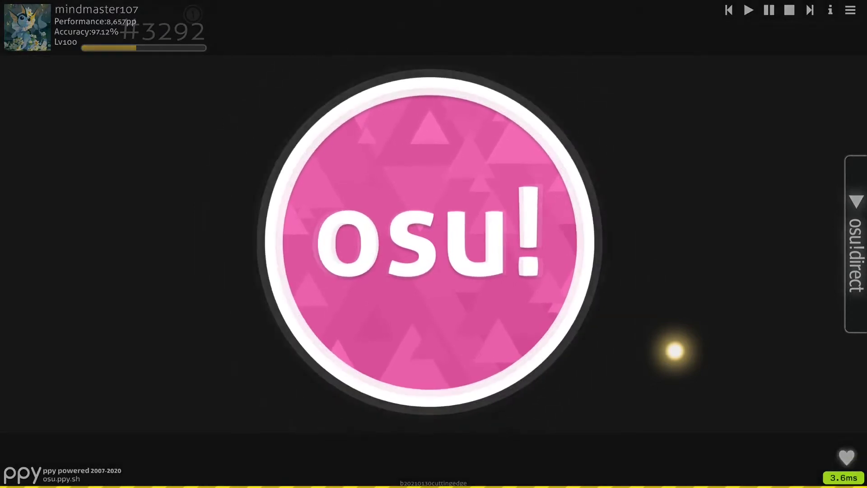
Open the beatmap editor from the main menu and place a hit circle in the lower part of the playfield
click(440, 248)
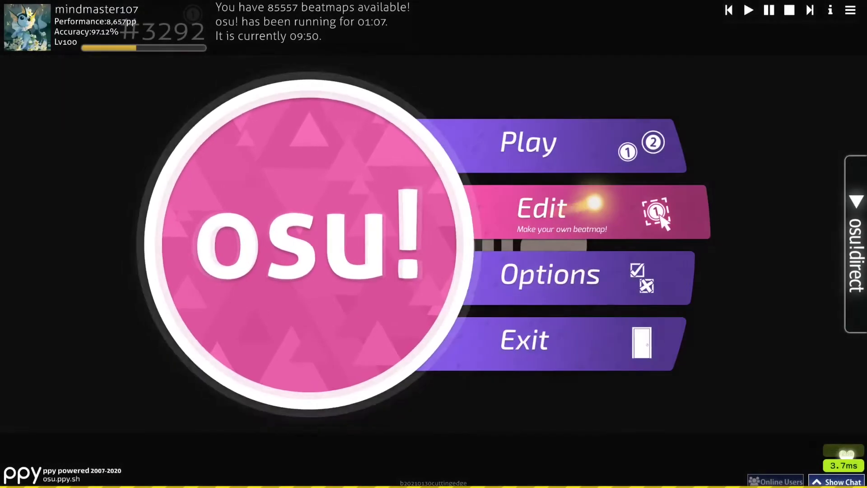
click(594, 202)
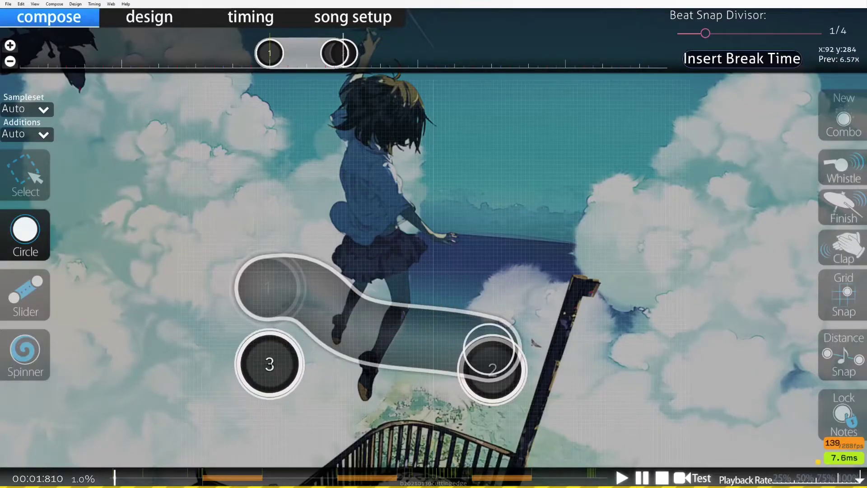
scroll(407, 212, down, 1)
click(287, 396)
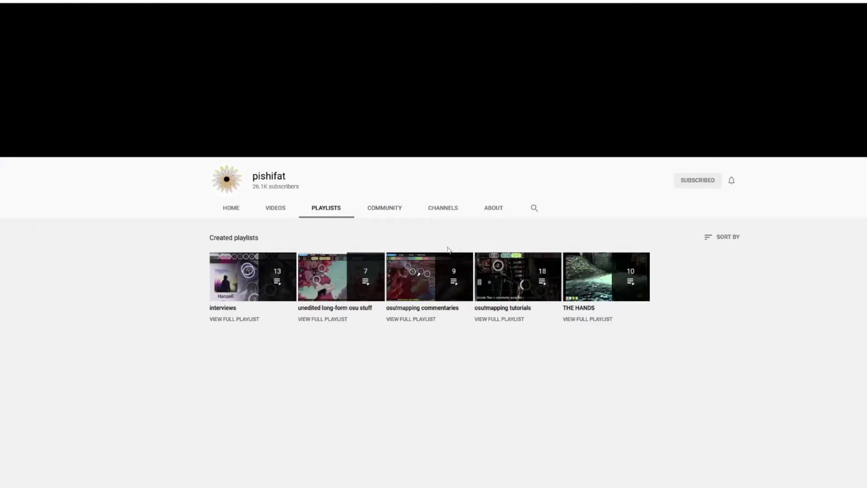
Open the osu!mapping tutorials playlist and look through its list of videos
click(521, 278)
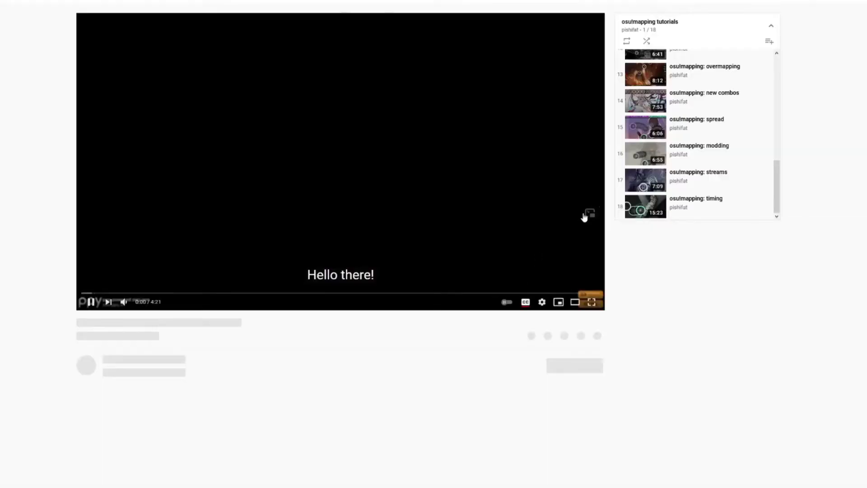
mouse_move(775, 182)
mouse_down()
mouse_move(763, 68)
mouse_move(777, 193)
mouse_up()
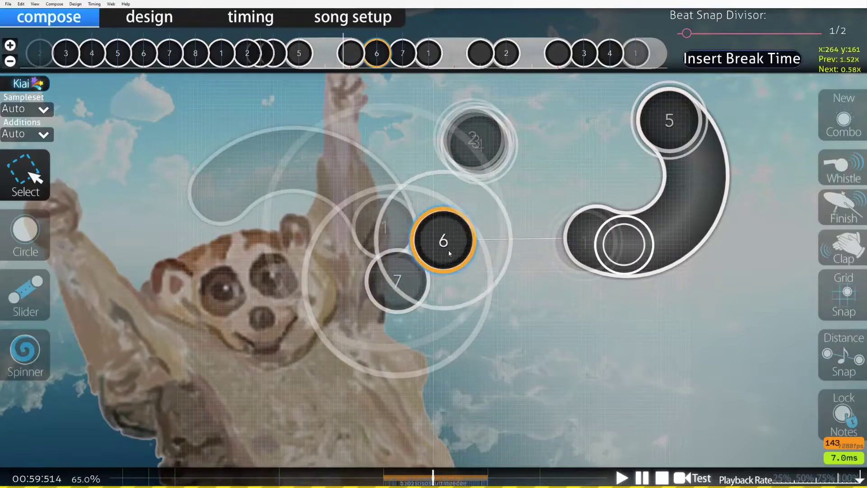
Spread out the pattern by moving circle 6 up, circle 7 down and to the right, and slider 1 up toward the left
drag(443, 243, 483, 134)
drag(408, 281, 584, 414)
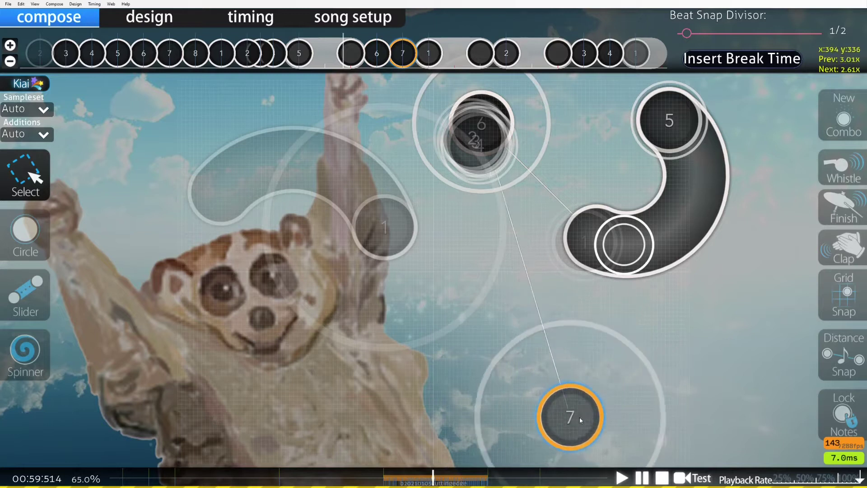
scroll(474, 323, down, 2)
drag(365, 235, 274, 159)
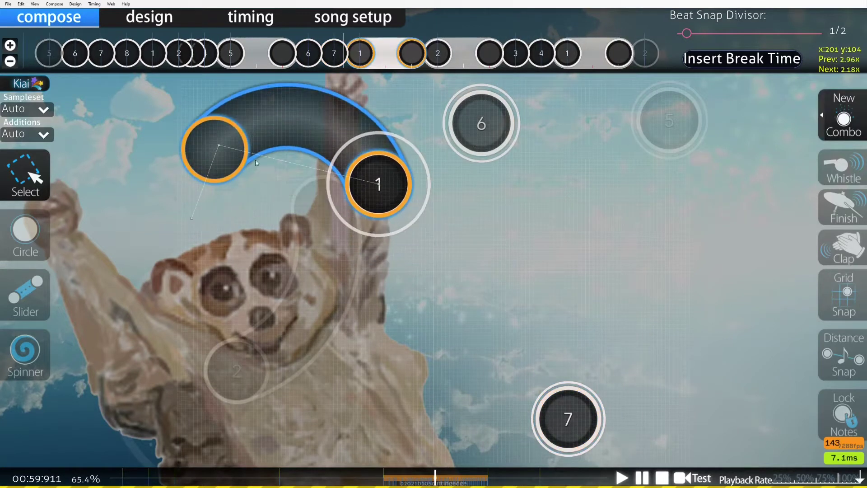
click(384, 477)
scroll(353, 229, down, 2)
drag(242, 47, 382, 56)
scroll(388, 120, down, 13)
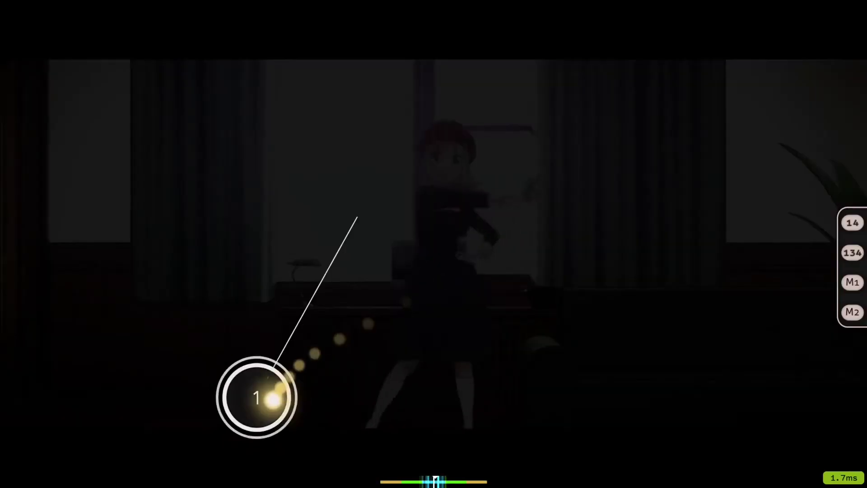
key(x)
key(x)
key(x)
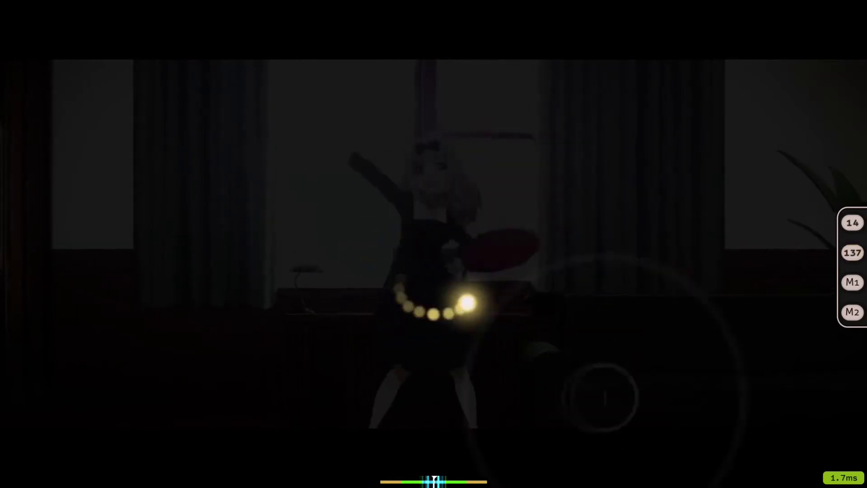
key(x)
key(x)
key(x)
key(x)
key(x)
key(x)
key(x)
key(x)
key(x)
key(x)
key(x)
key(x)
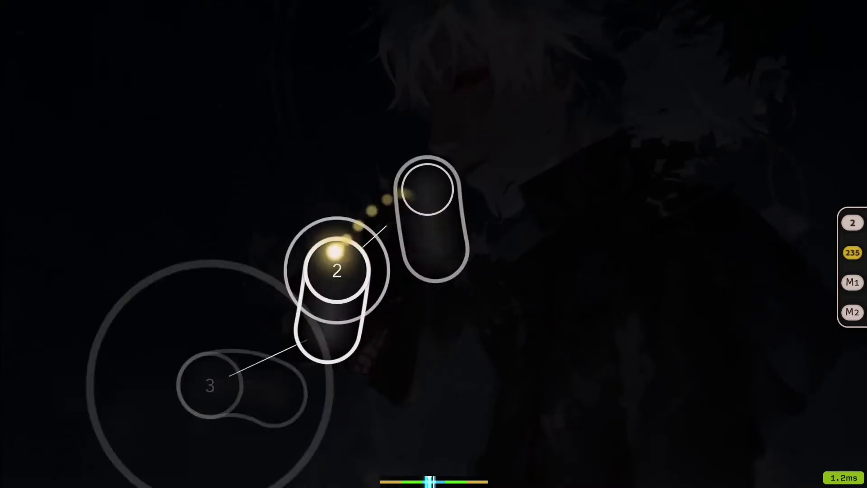
key(x)
key(x)
key(x)
key(x)
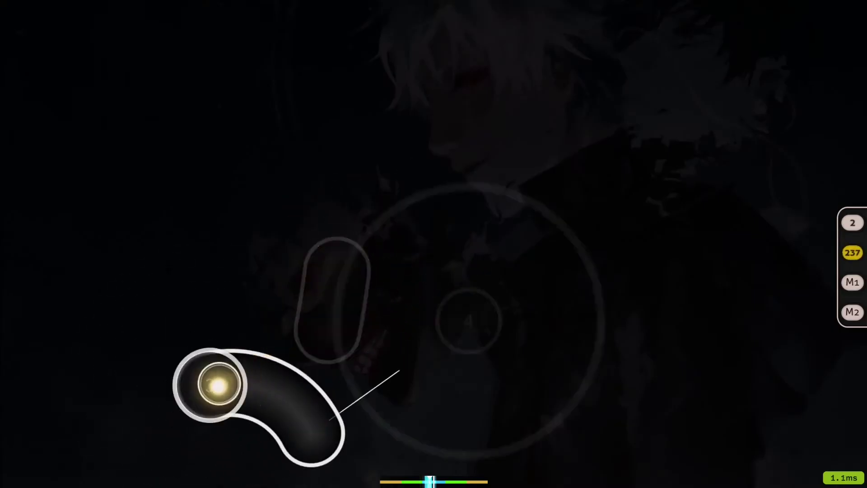
key(z)
key(x)
key(x)
key(x)
key(x)
key(x)
key(x)
key(x)
key(x)
key(x)
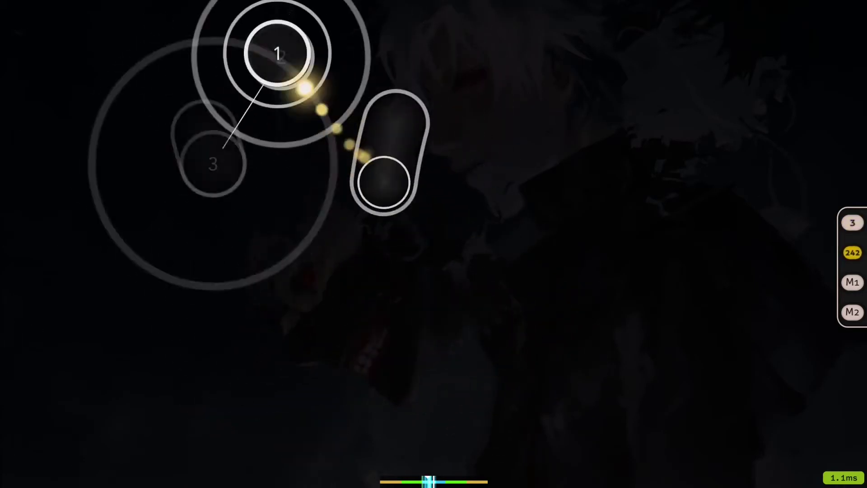
key(x)
key(x)
key(x)
key(x)
key(x)
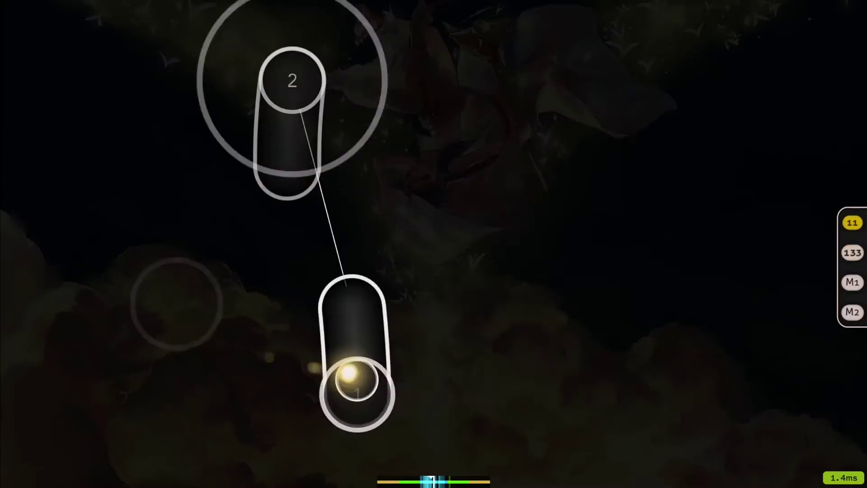
key(x)
key(x)
key(z)
key(x)
key(z)
key(x)
key(z)
key(x)
key(z)
key(z)
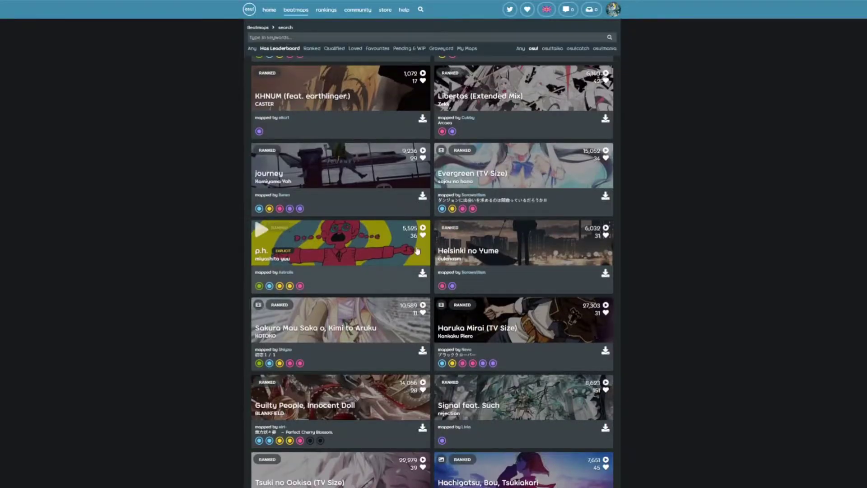
Browse the beatmap listing of maps that have a leaderboard
scroll(393, 302, down, 4)
scroll(393, 302, down, 5)
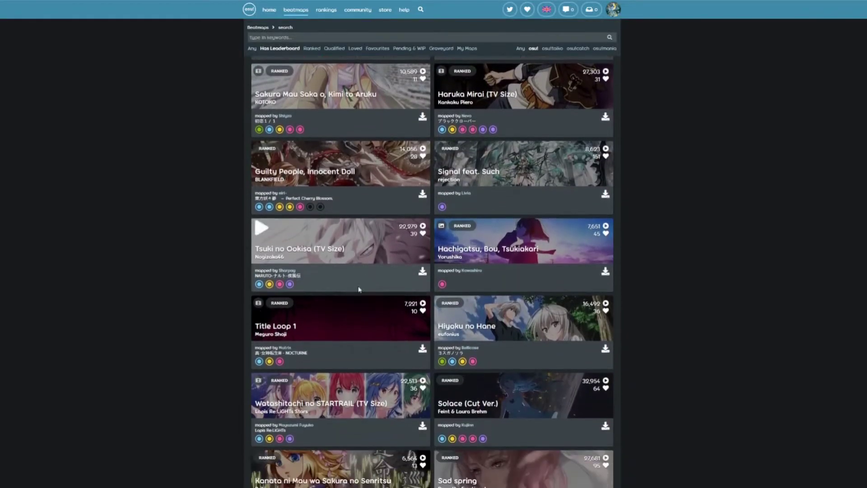
scroll(375, 306, down, 5)
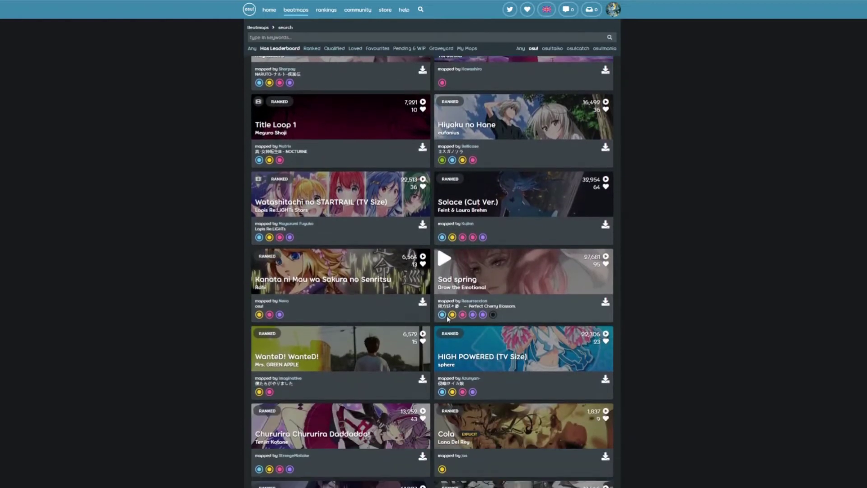
scroll(347, 313, down, 5)
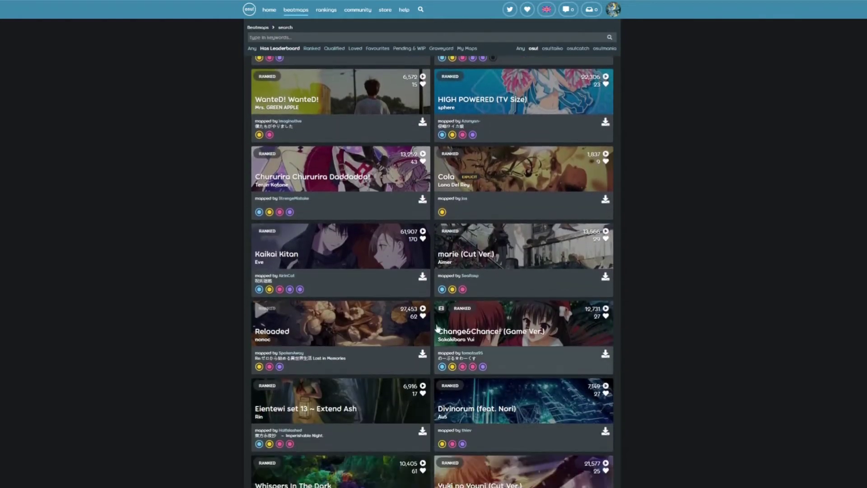
scroll(448, 333, down, 7)
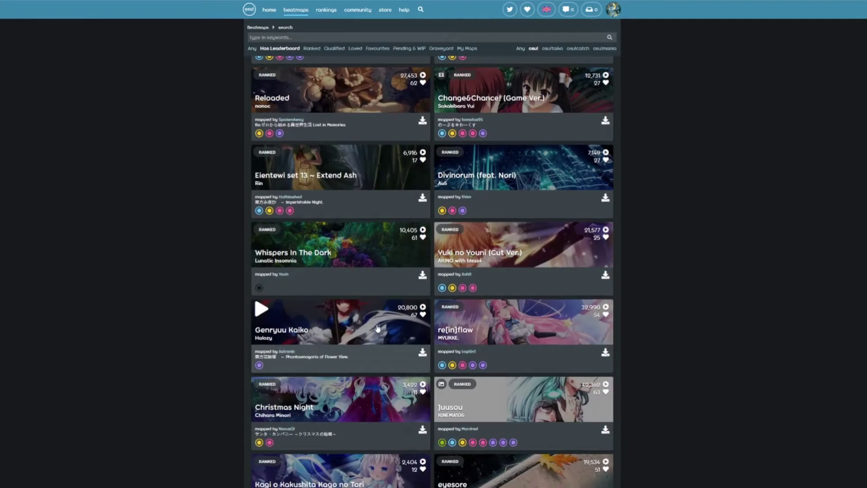
scroll(390, 324, down, 4)
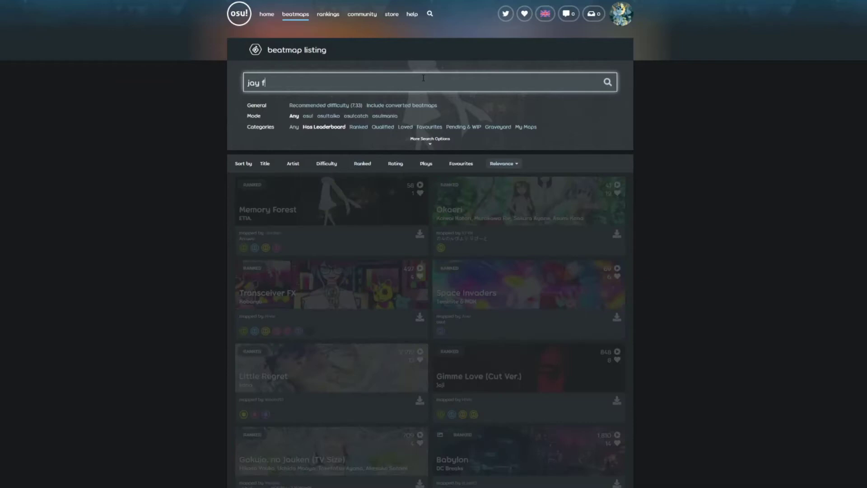
Filter the beatmap search to the Graveyard category and download the Bim Bim Bim map by Jay Foreman
click(459, 128)
click(497, 128)
click(467, 219)
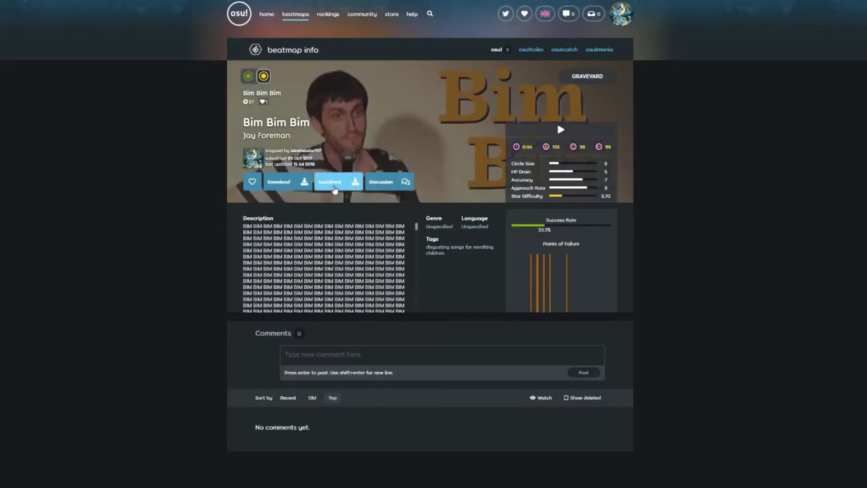
click(297, 186)
click(534, 243)
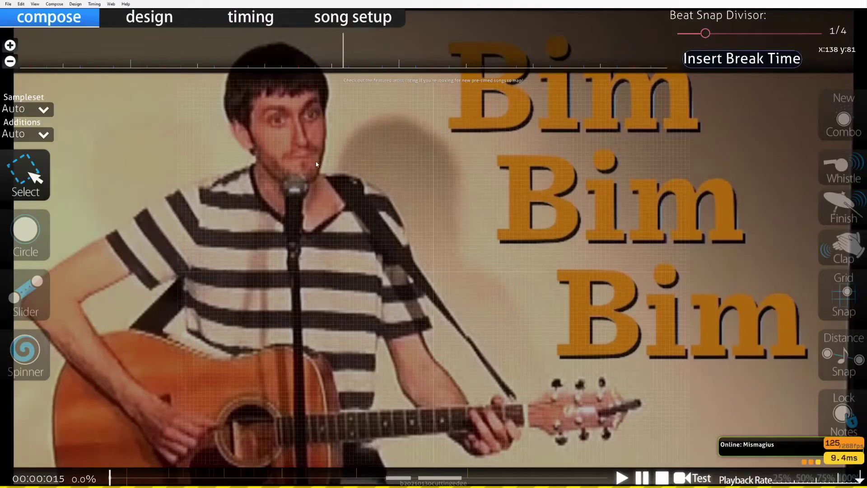
Open the Bim Bim Bim song folder from the editor, select audio.mp3 and paste the copied file into the folder
click(9, 4)
click(39, 110)
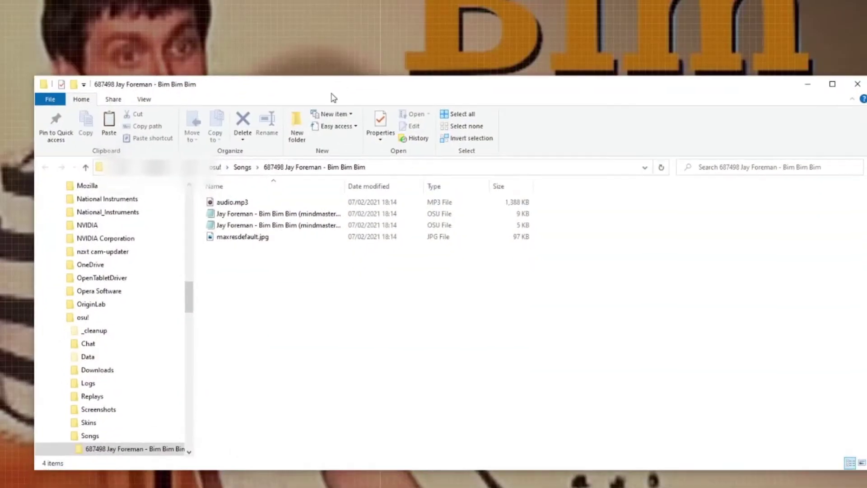
click(253, 204)
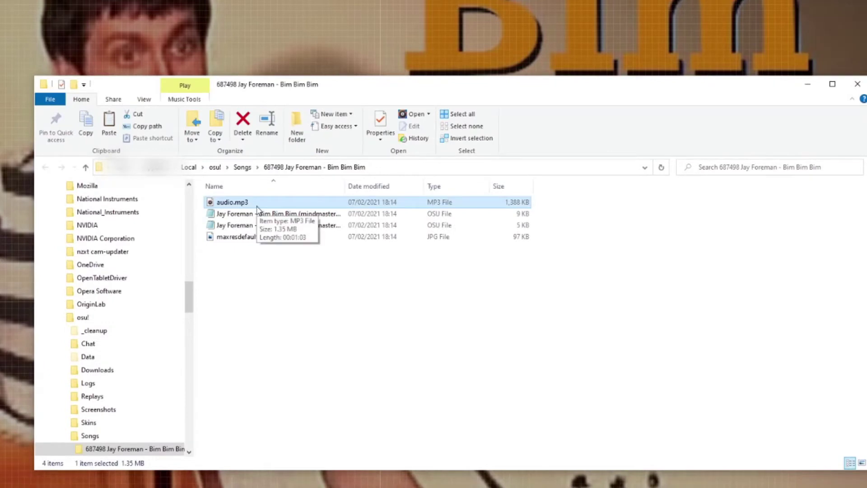
key(ctrl+v)
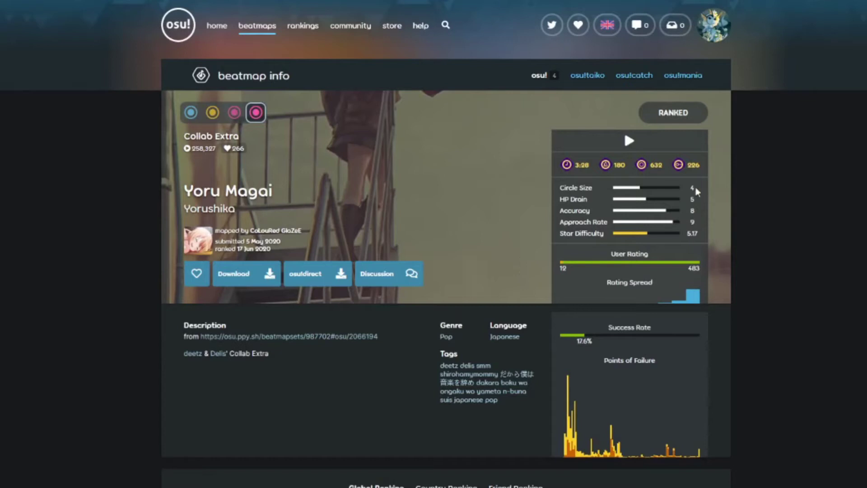
Examine the difficulty settings of the Collab Extra difficulty on the Yoru Magai beatmap page
drag(697, 221, 546, 178)
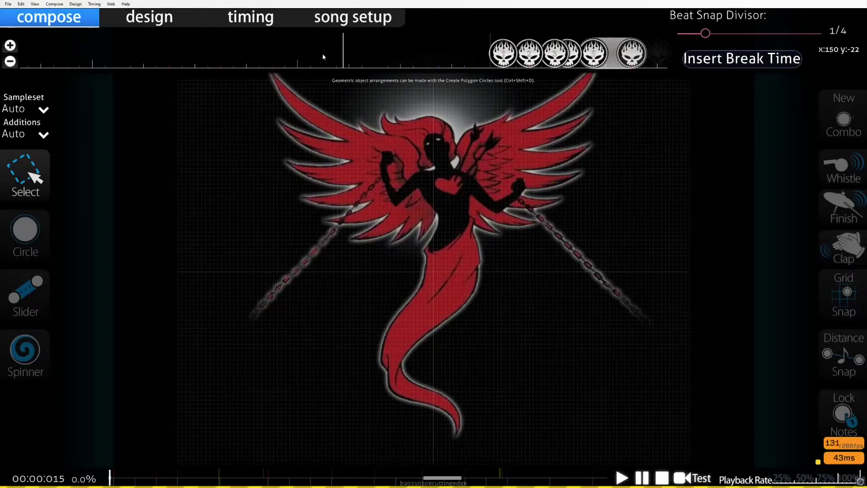
Copy all timing points of the open 126 BPM difficulty from its timing setup and leave the editor
key(F6)
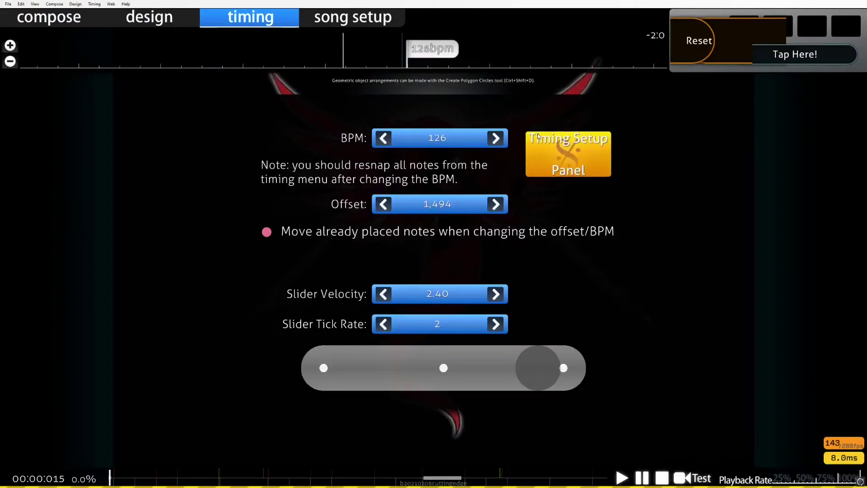
click(562, 147)
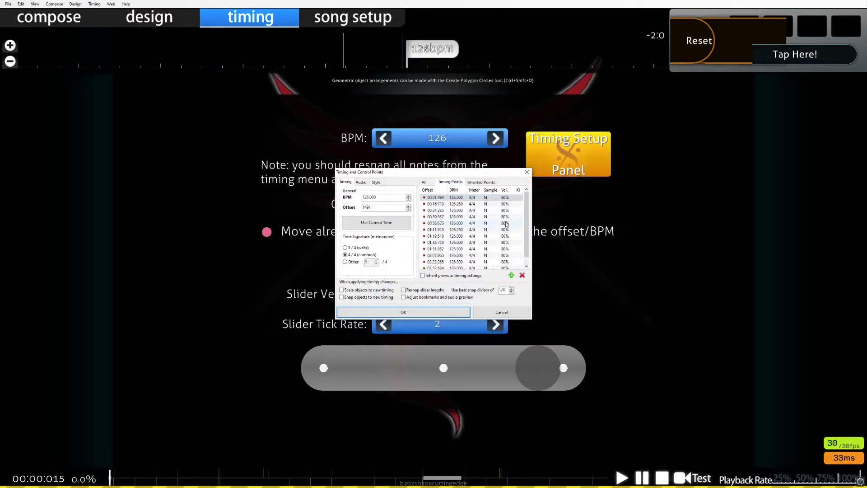
key(ctrl+a)
key(ctrl+c)
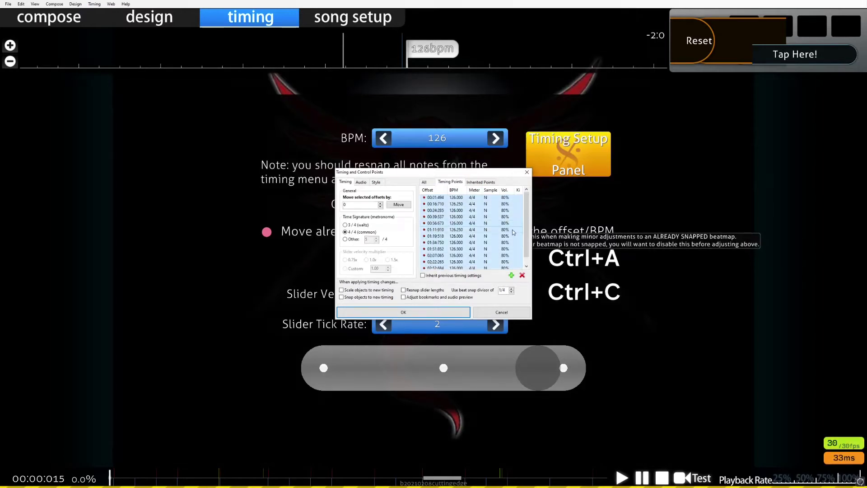
click(441, 312)
key(Escape)
click(660, 225)
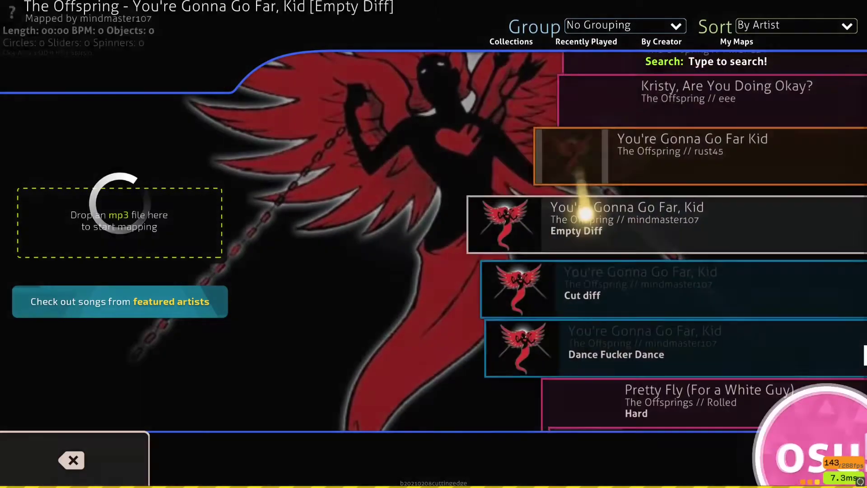
Open the Empty Diff's timing setup, delete its default 120 BPM timing point and paste the copied timing points
click(582, 199)
key(F6)
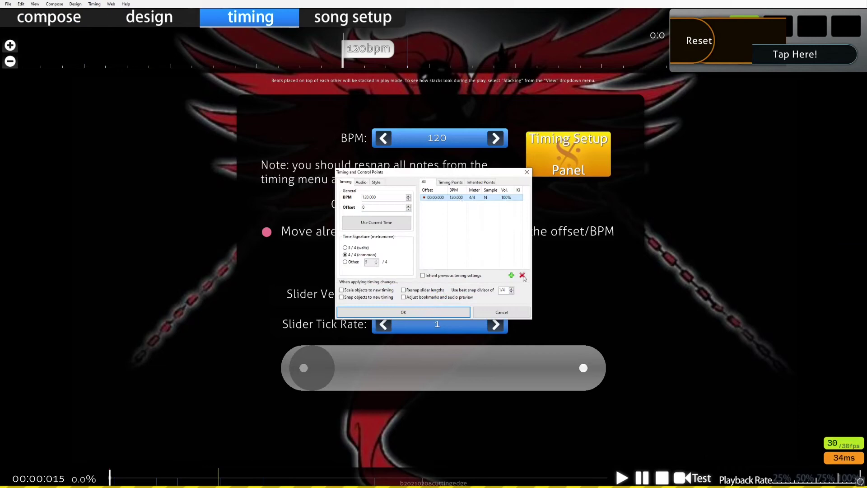
click(523, 276)
key(ctrl+v)
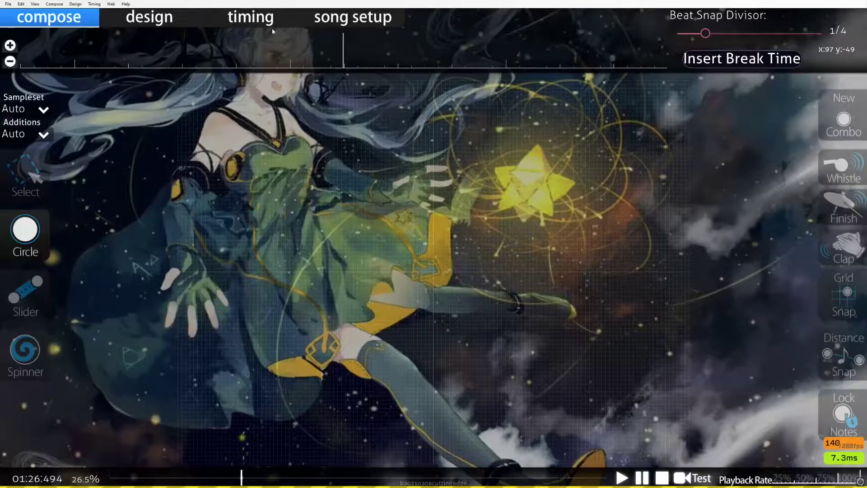
Set the new map's timing point to 198 BPM with an offset of 246
key(F6)
key(F6)
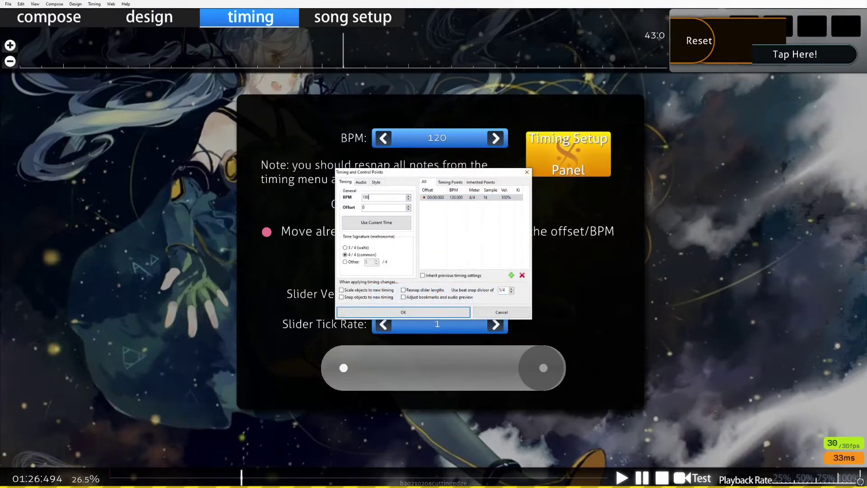
drag(365, 208, 336, 210)
text(246)
key(Return)
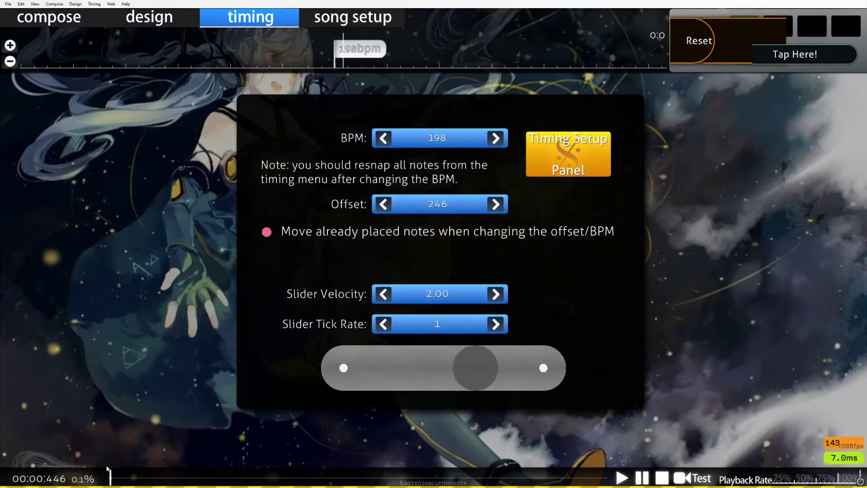
scroll(335, 324, up, 7)
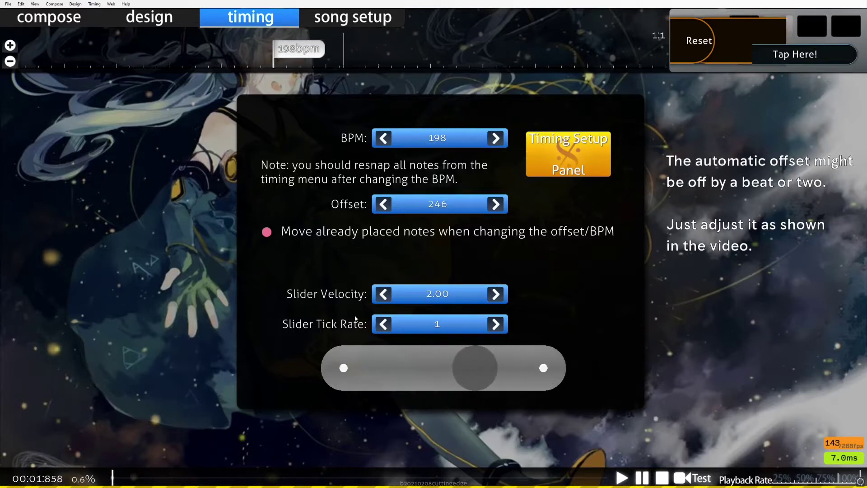
Seek back to the adjacent beat near the song's start and move the 198 BPM timing point's offset to 549
scroll(350, 313, up, 5)
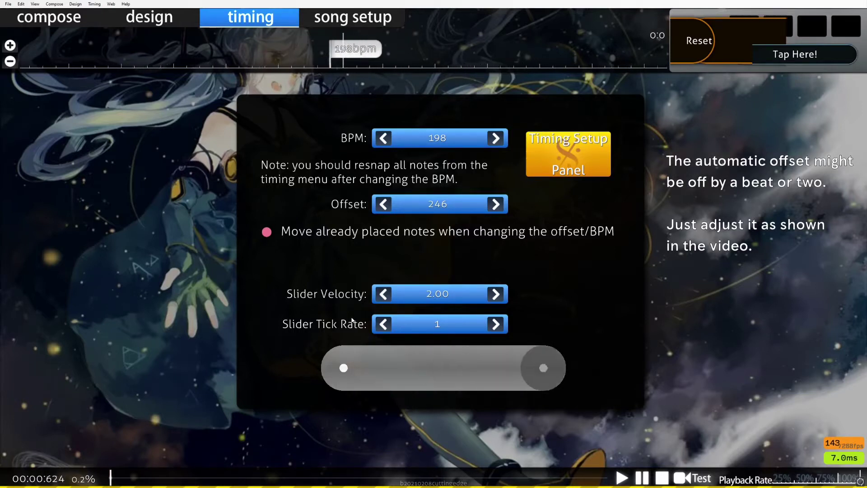
click(541, 170)
click(380, 222)
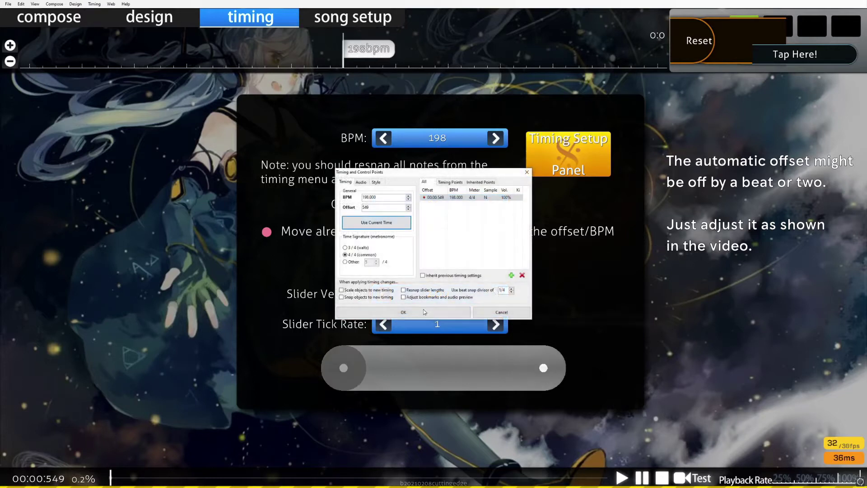
click(432, 311)
key(x)
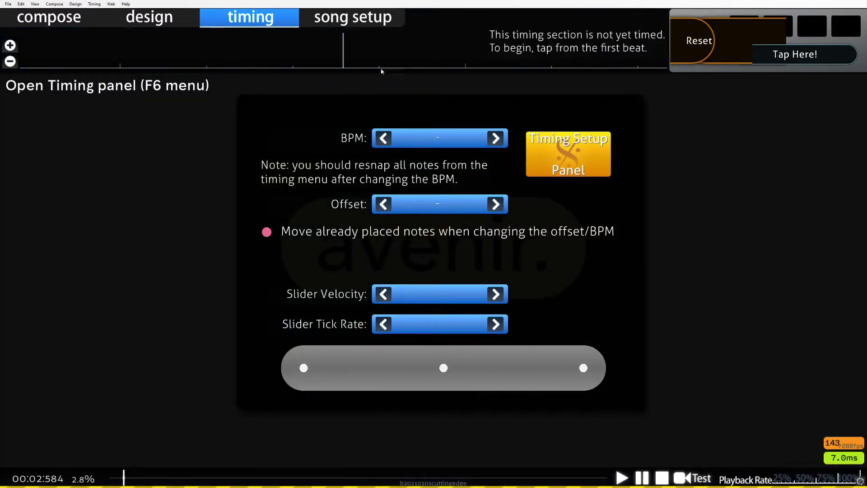
Add a 120 BPM uninherited timing point with offset 0 to the untimed map
scroll(389, 67, down, 2)
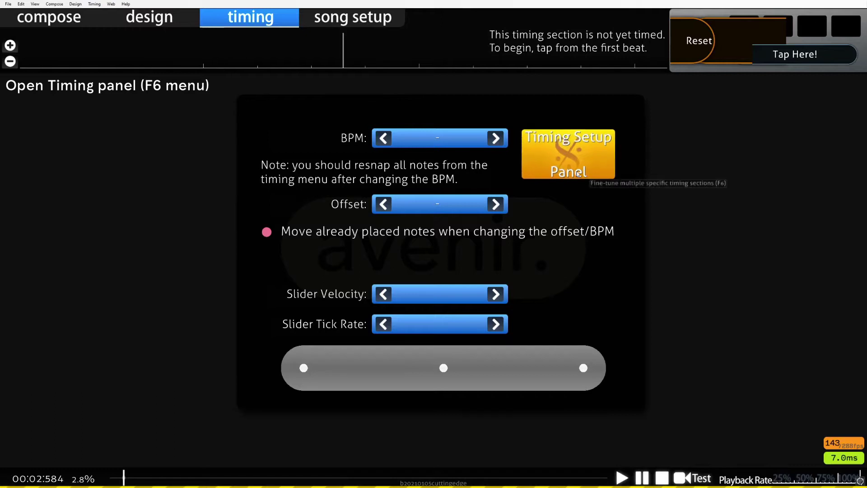
click(568, 155)
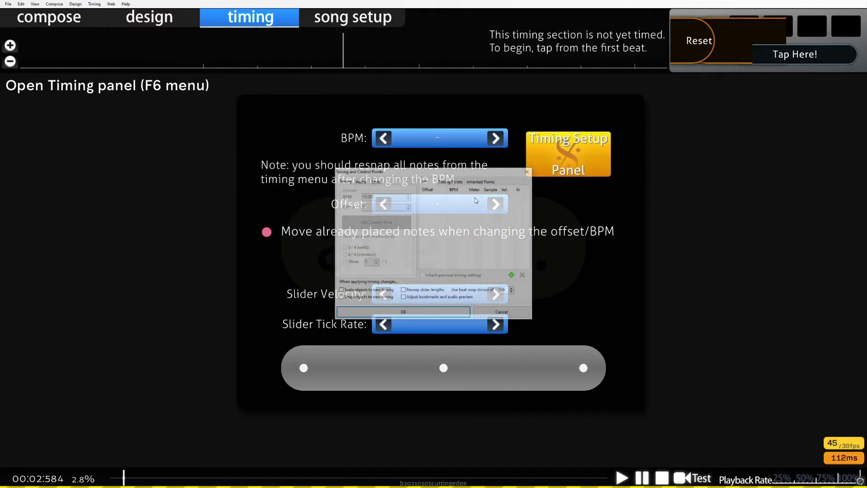
click(511, 275)
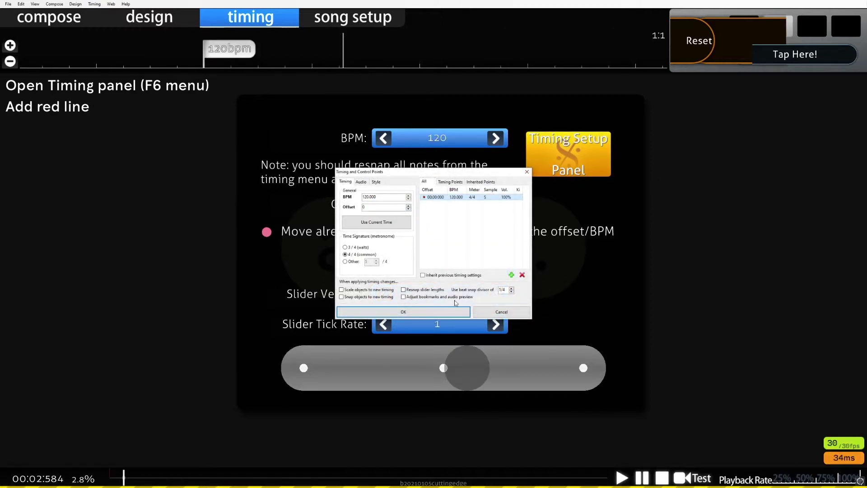
click(453, 311)
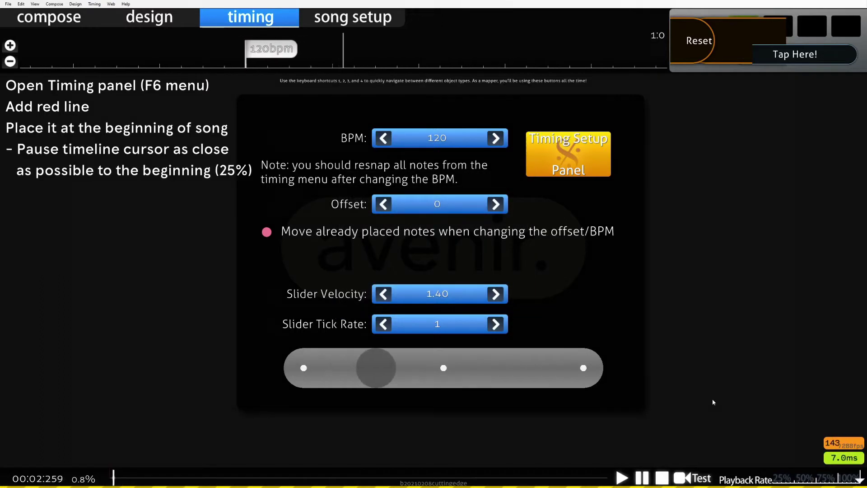
Slow playback to 25%, find the song's first beat and move the timing point to the current time of 2,889
click(780, 477)
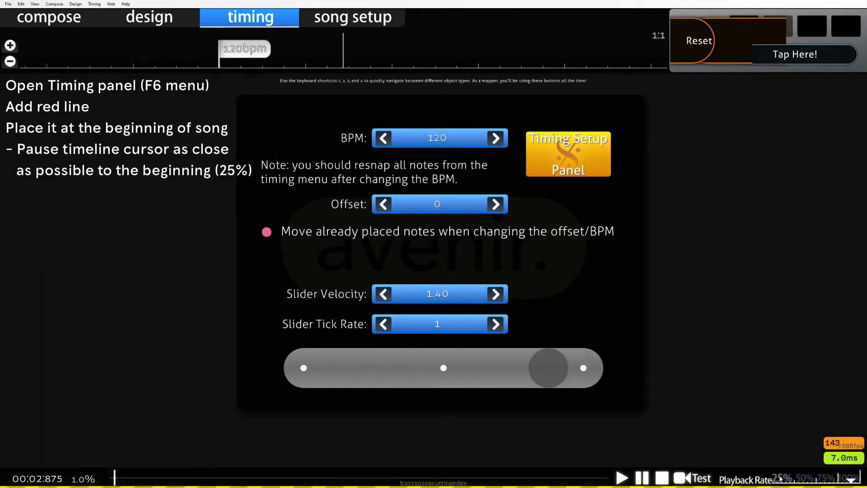
scroll(779, 478, up, 2)
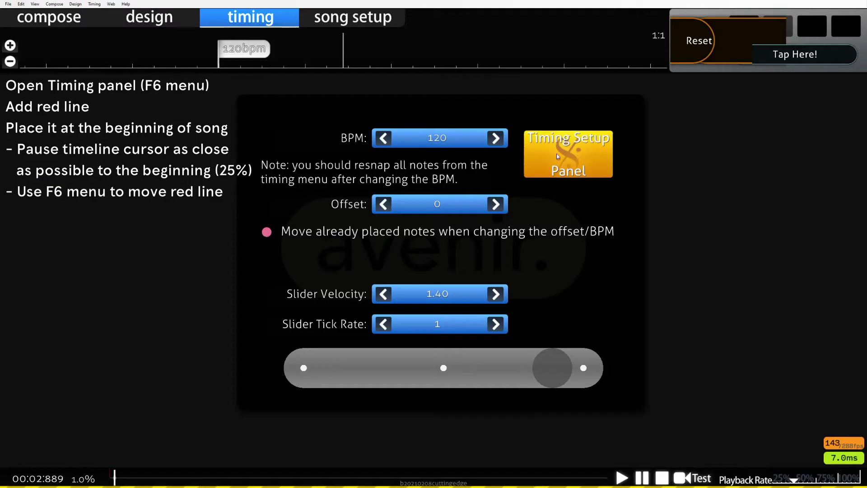
click(568, 154)
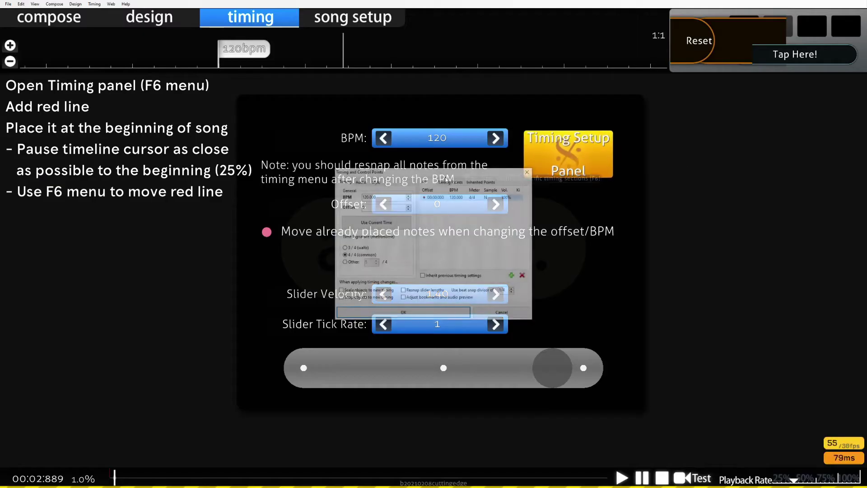
click(412, 315)
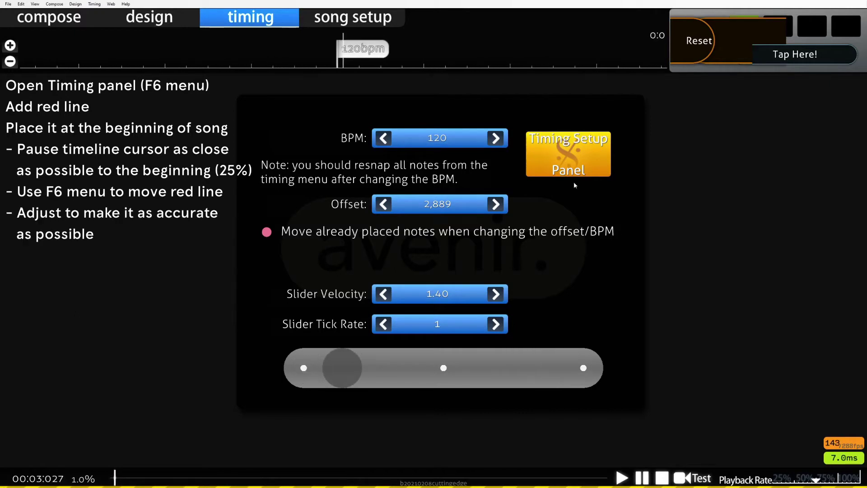
Refine the red line's offset to the current playback time of 3,027 and replay the start
click(564, 161)
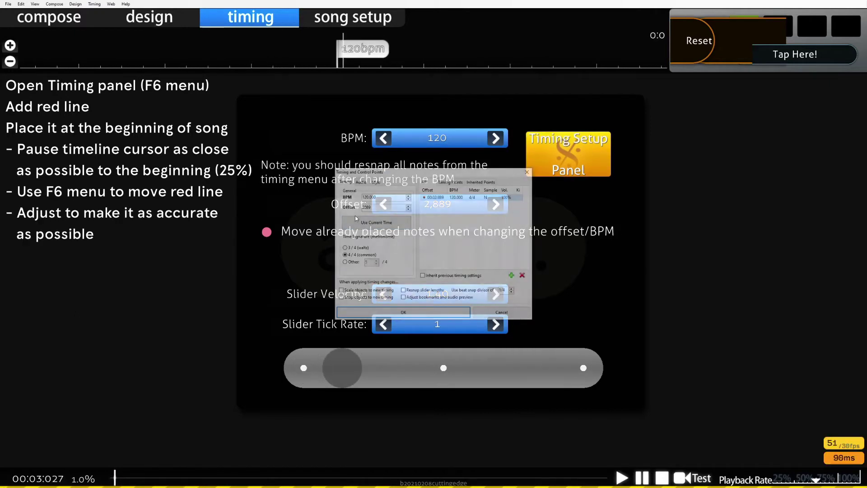
click(409, 316)
scroll(547, 357, up, 2)
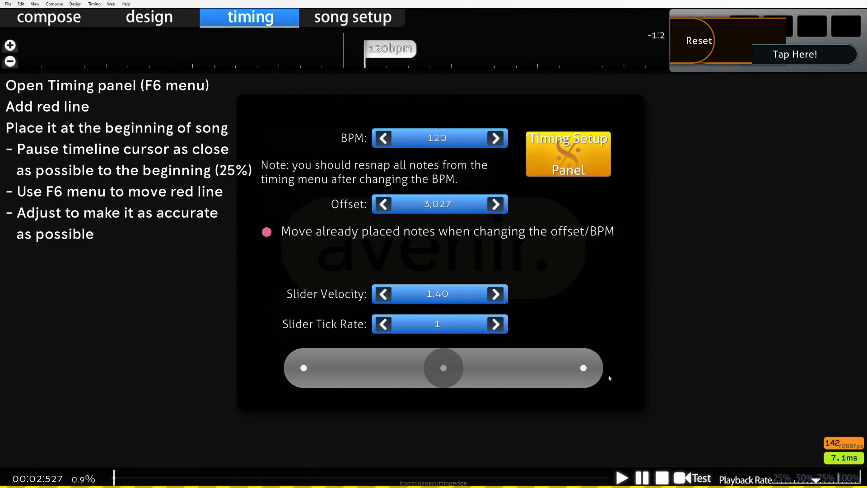
Raise the red line's BPM in whole numbers to 147 and on to 174, comparing the metronome with the song
click(568, 156)
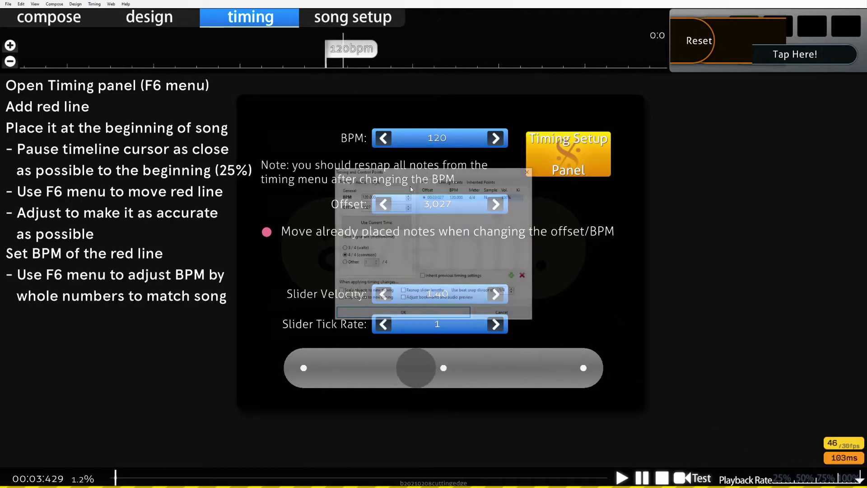
click(409, 196)
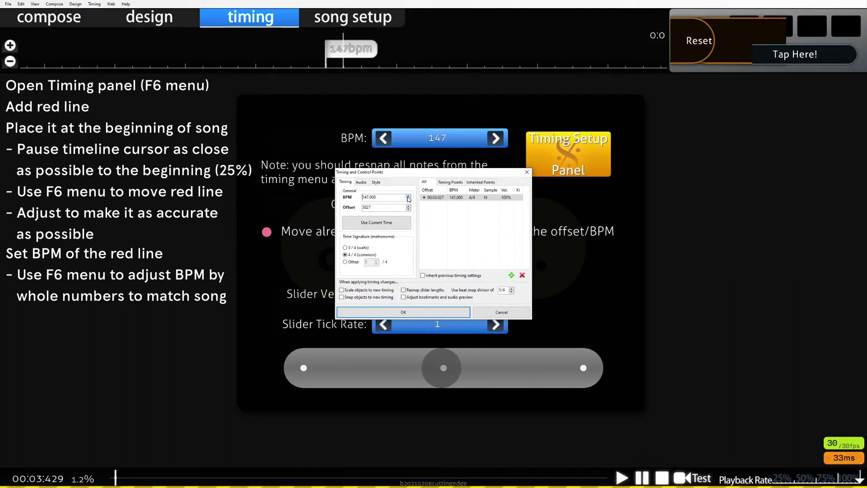
click(412, 311)
key(F6)
click(407, 196)
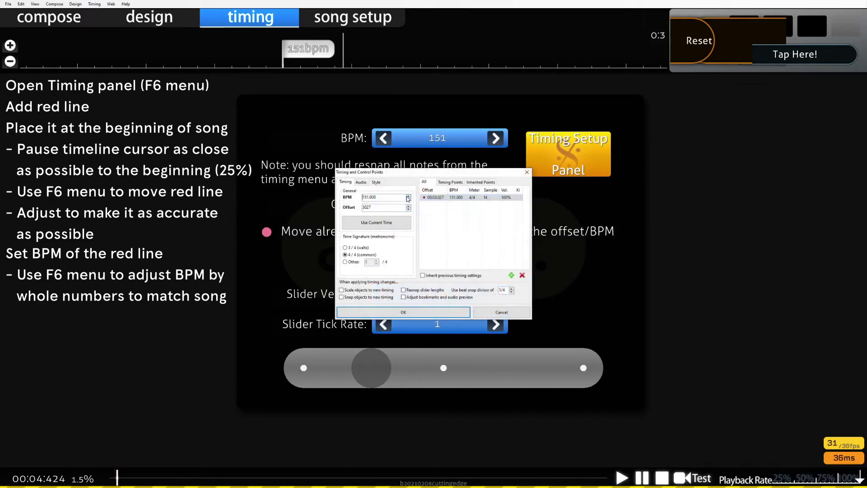
click(408, 197)
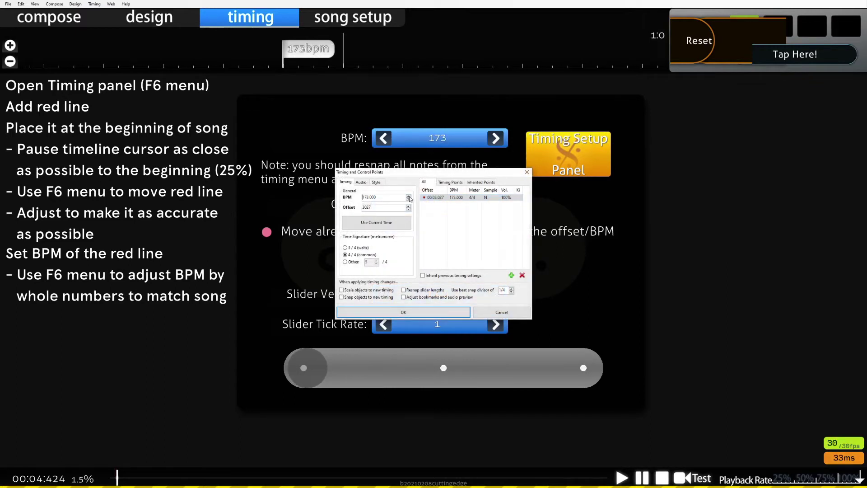
key(Return)
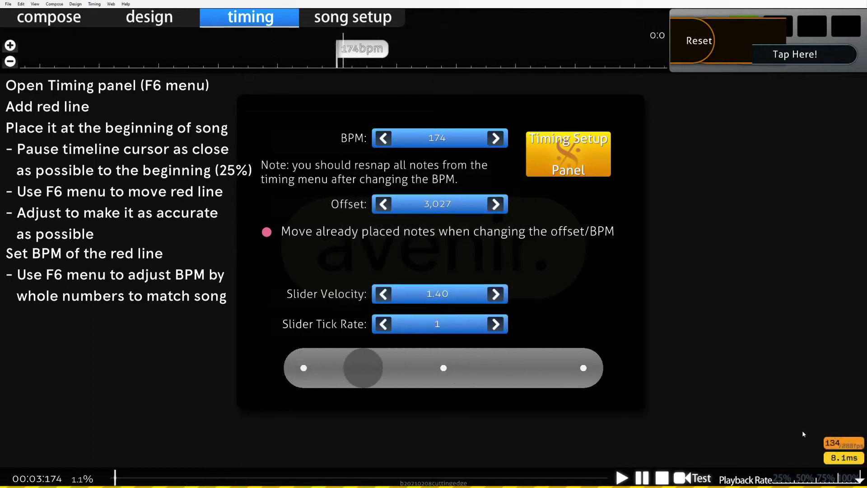
Replay the song's beginning and set the timing point to 180 BPM with an offset of 3,025
key(space)
scroll(721, 421, up, 9)
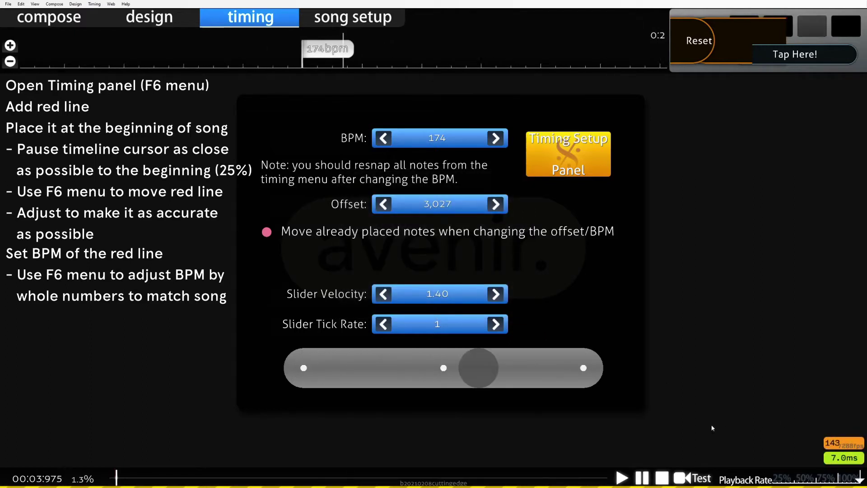
click(578, 156)
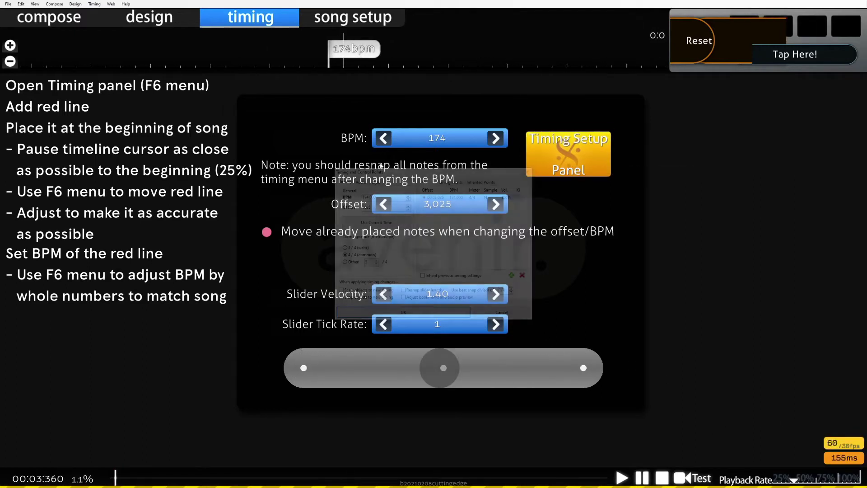
click(409, 197)
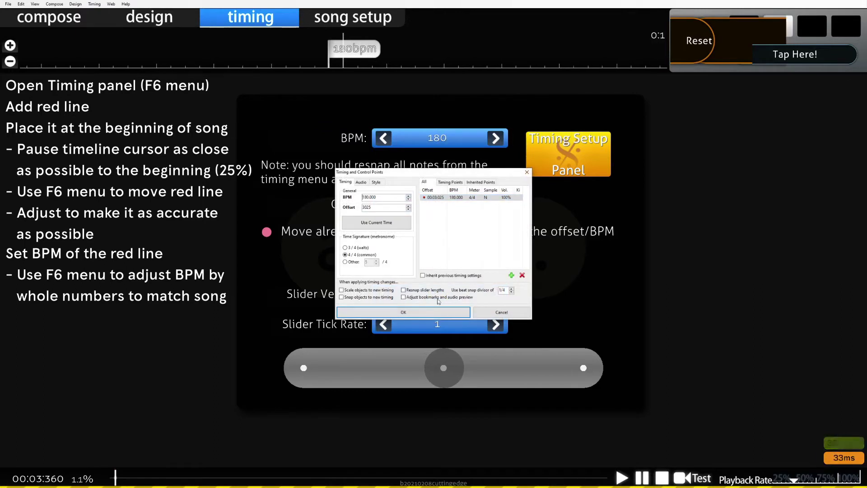
click(434, 312)
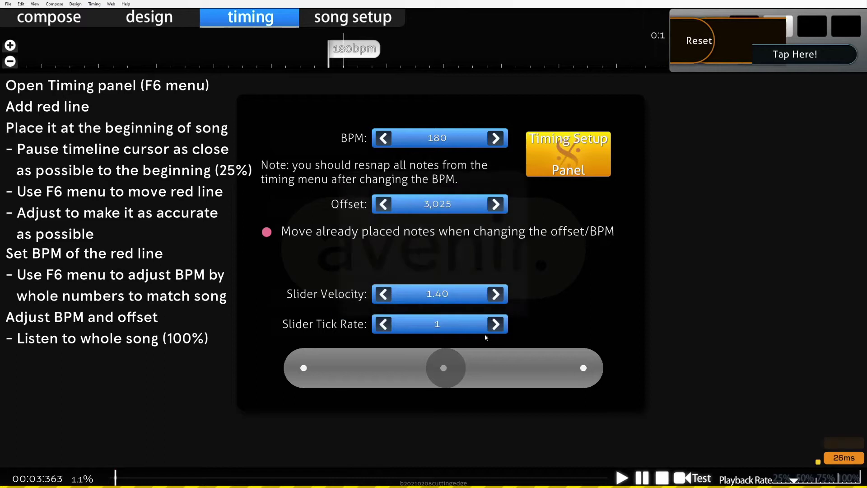
Try the timing point at 179 BPM against the song and return it to 180 BPM
click(577, 169)
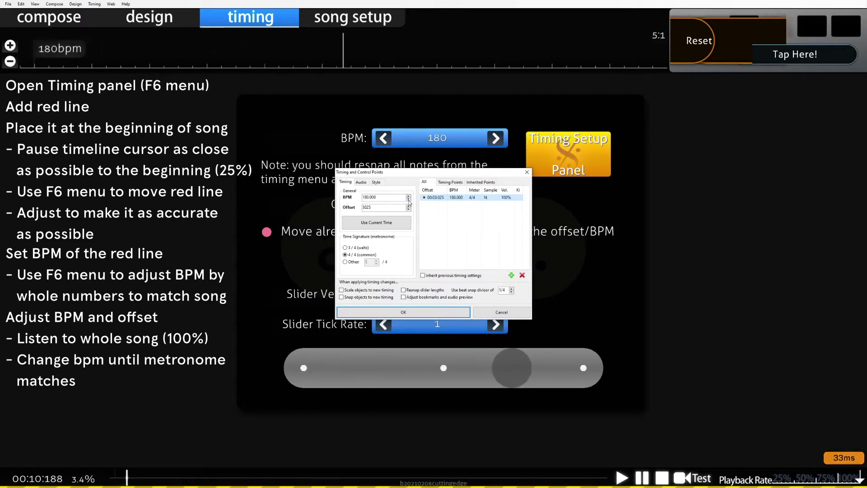
click(408, 200)
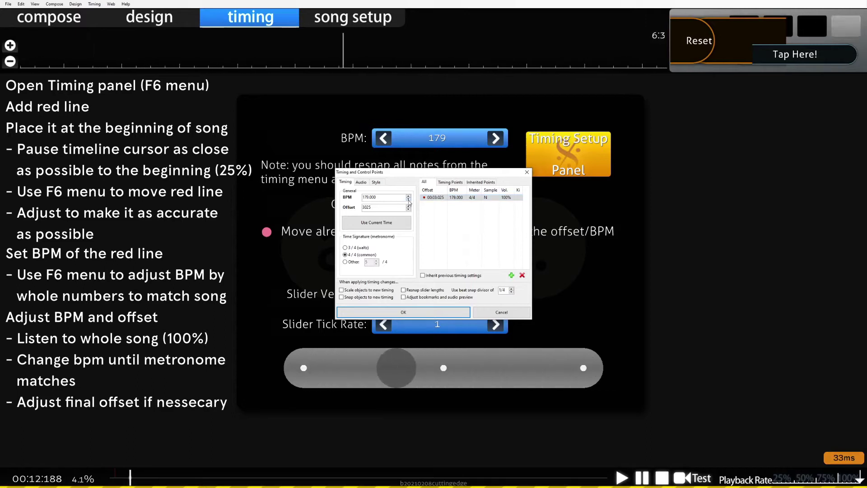
click(408, 196)
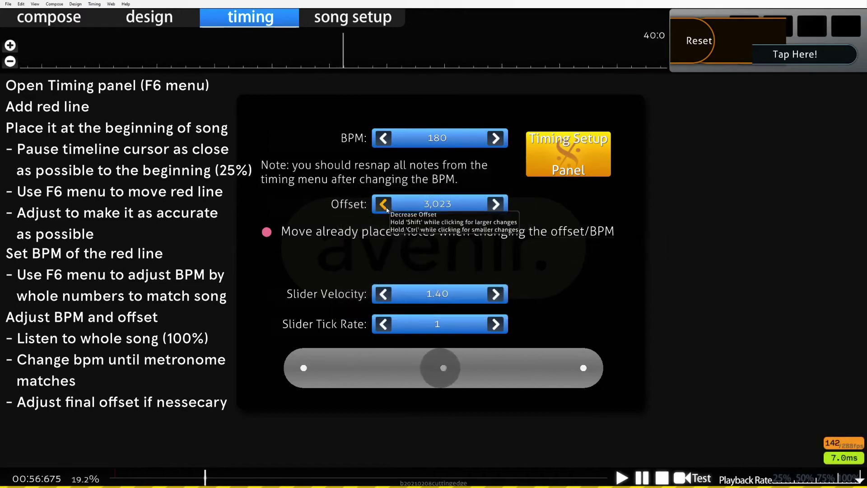
Decrease the timing point's offset step by step to 3,015 to match the metronome with the song
click(387, 209)
click(386, 209)
click(387, 209)
click(387, 208)
click(387, 209)
click(387, 209)
click(387, 208)
click(387, 209)
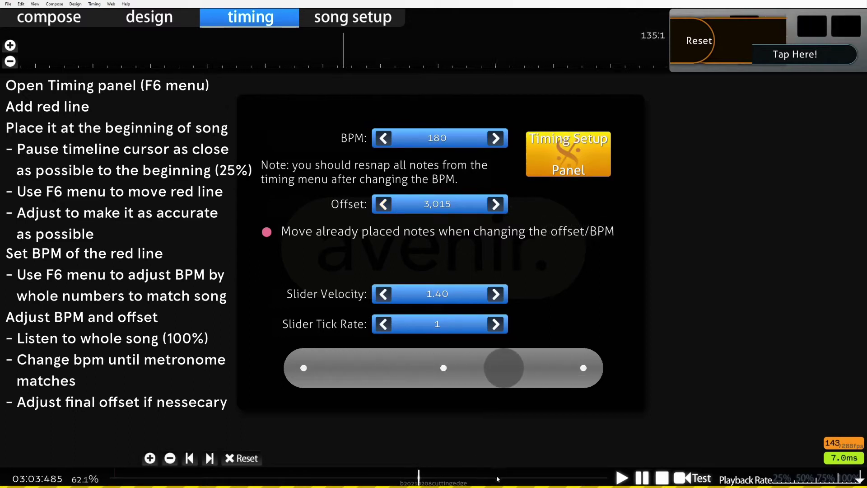
Check the metronome against two late sections of the song, around 80% and 92%, and save the beatmap
click(506, 479)
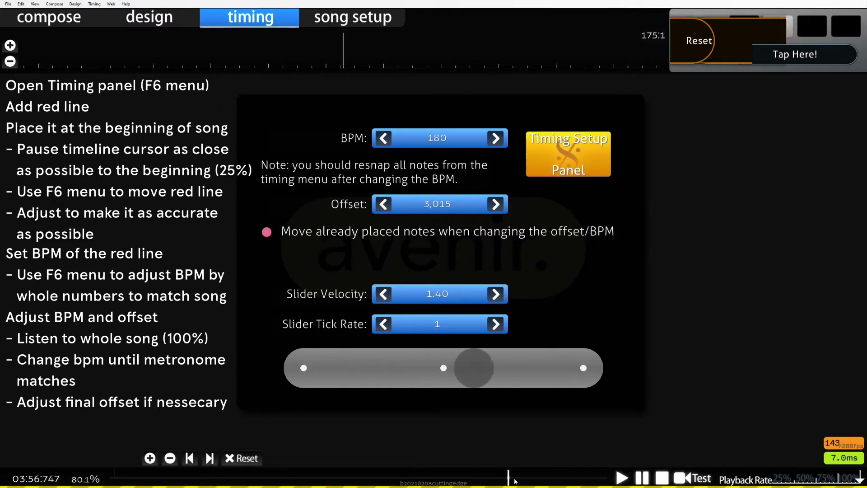
click(568, 479)
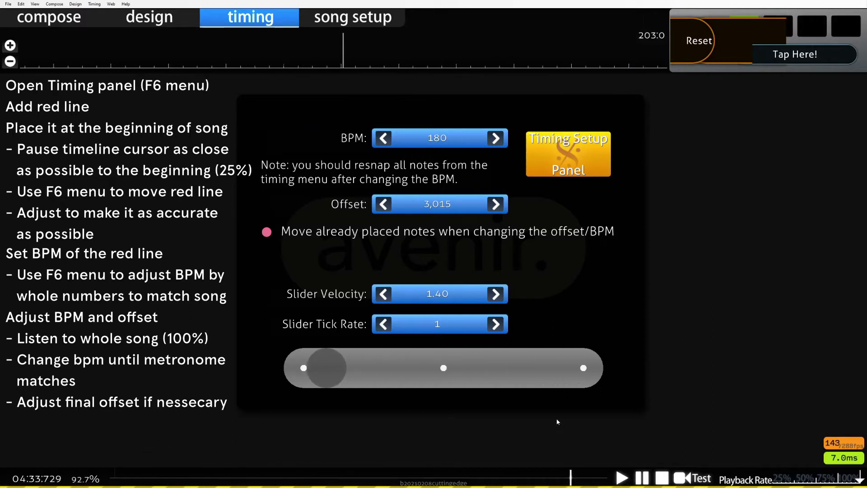
key(ctrl+s)
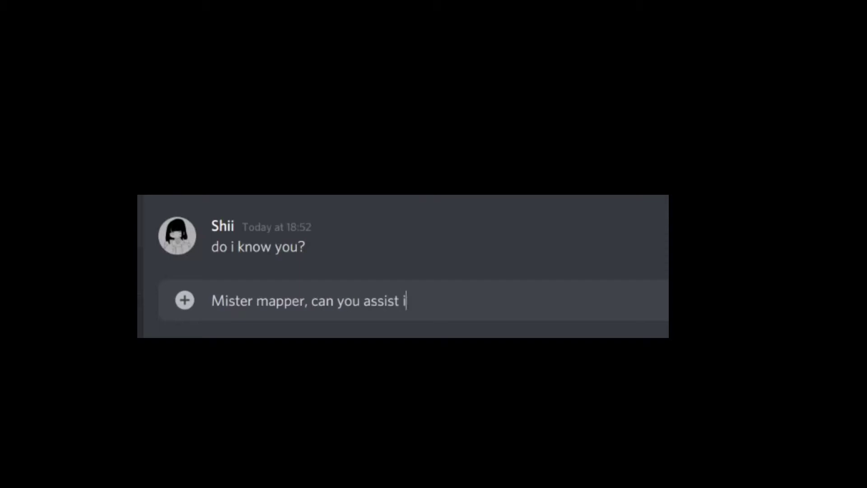
Send a Discord message asking the mapper for assistance
text(n?)
key(Return)
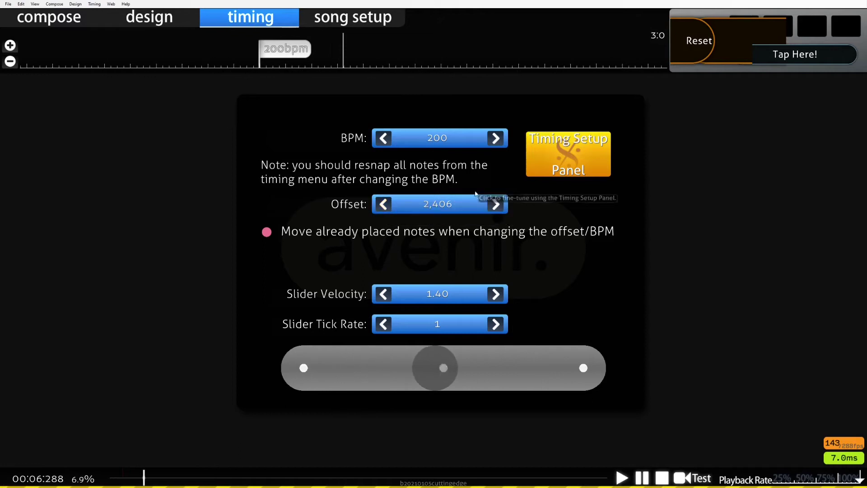
Try an offset of 2,408 on the 200 BPM timing point and return it to 2,406
click(497, 206)
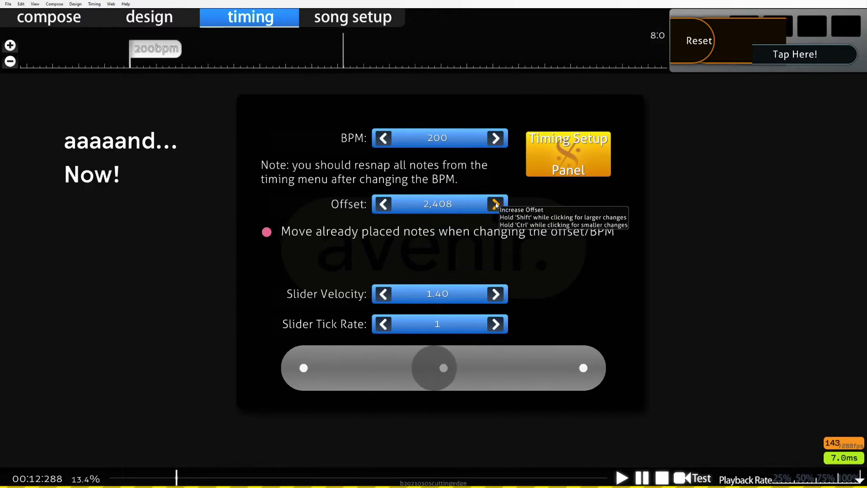
click(381, 205)
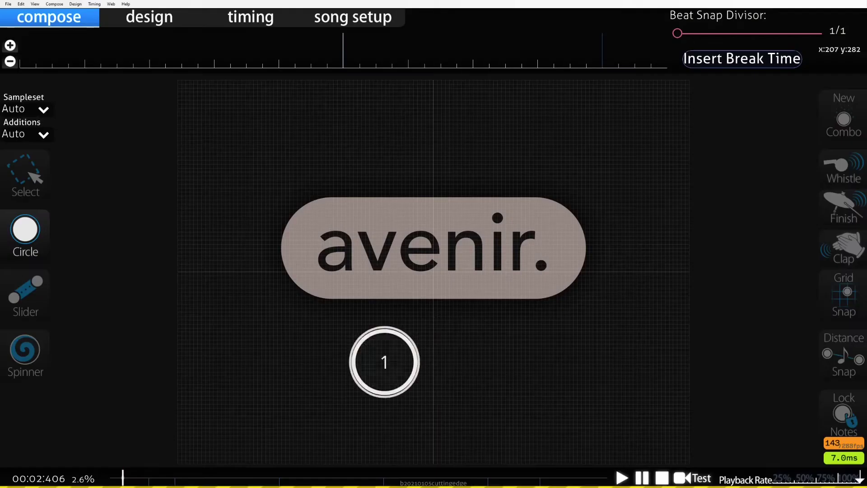
Add inherited timing points at the song's section starts, including 00:02:406, 00:07:206 and 00:12:006
drag(385, 361, 430, 353)
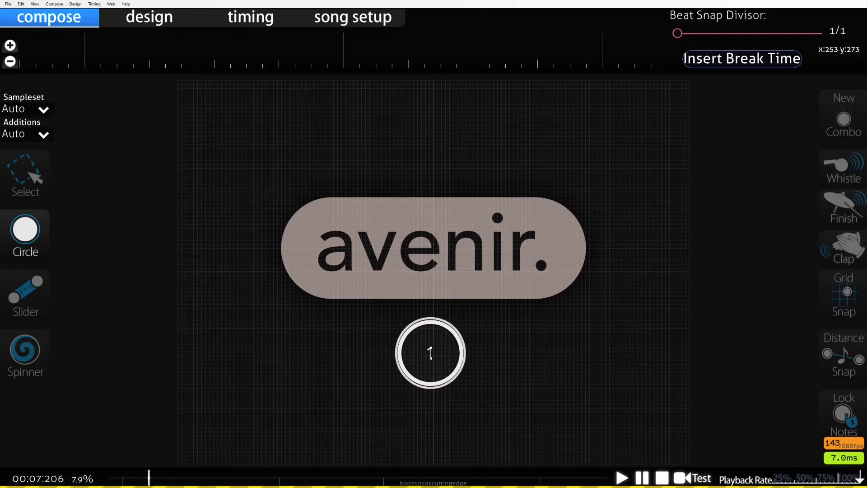
key(ctrl+shift+p)
key(t)
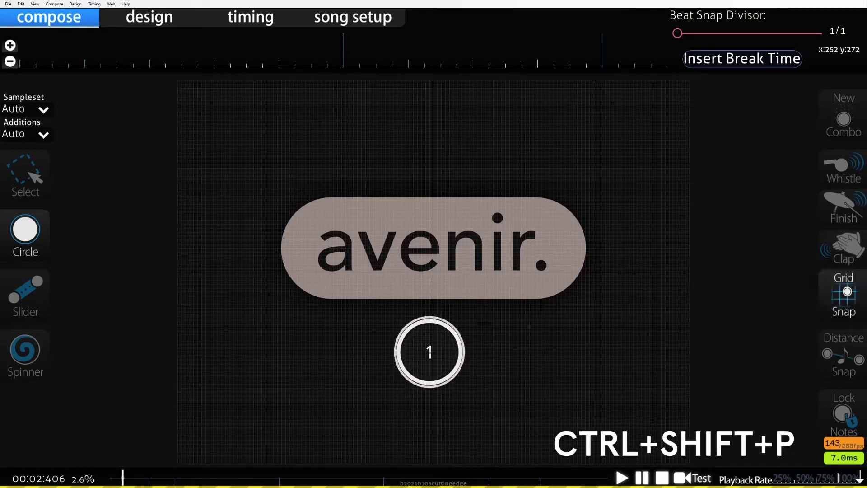
key(ctrl+shift+p)
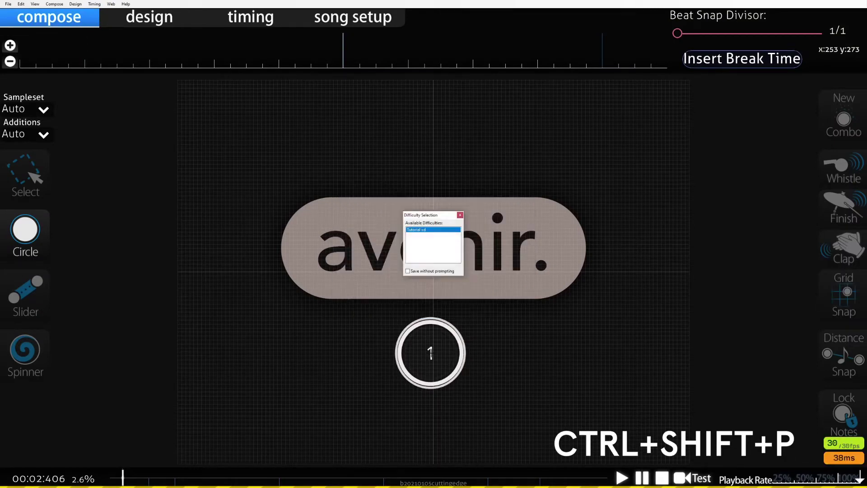
click(459, 215)
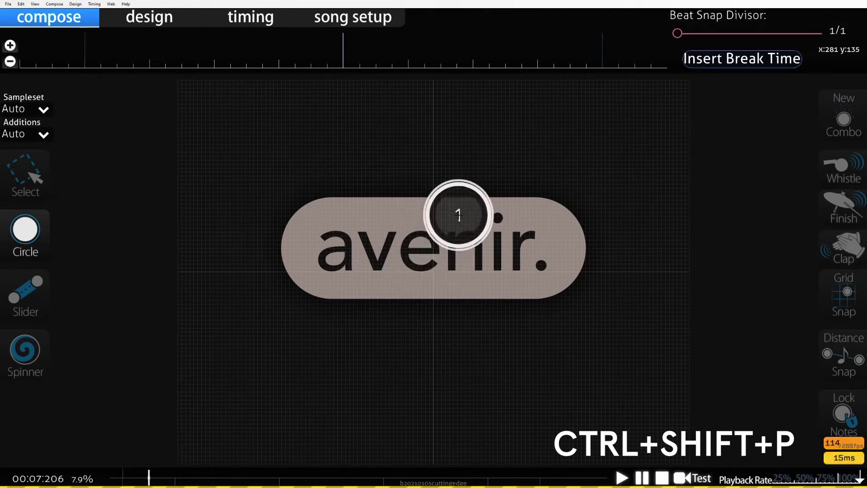
key(ctrl+shift+p)
key(Escape)
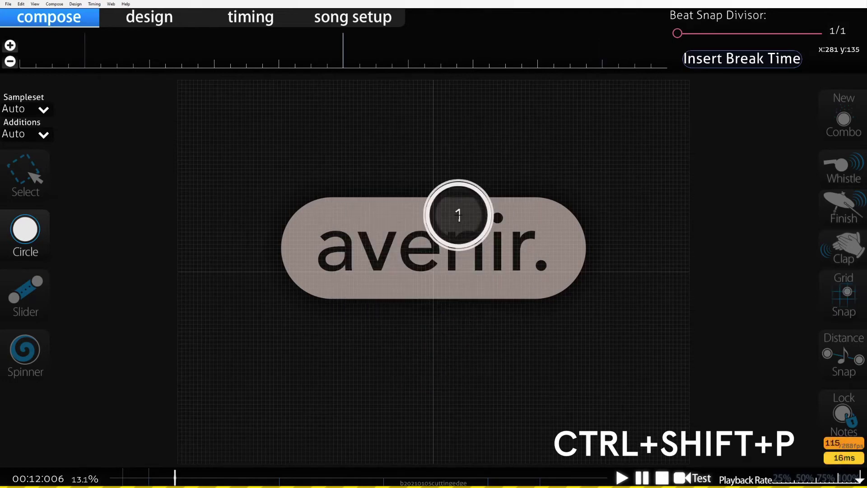
key(ctrl+shift+p)
key(Escape)
key(ctrl+shift+p)
key(Escape)
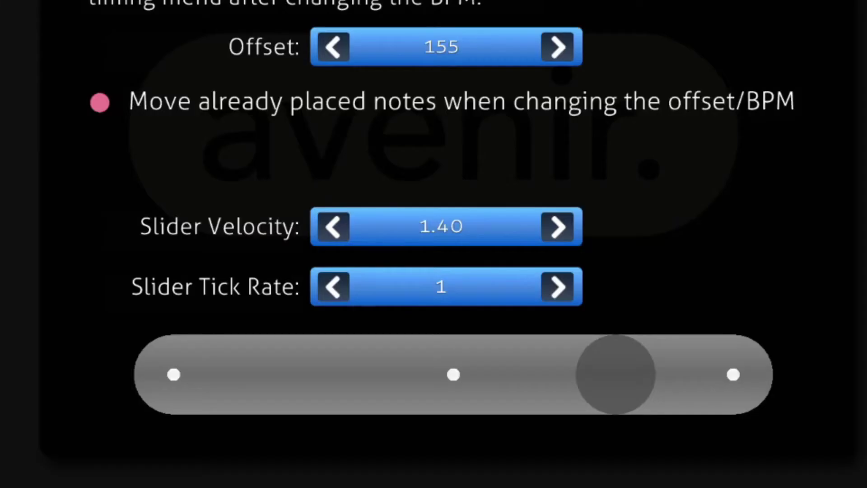
Set the beatmap's base slider velocity to 1.70
click(560, 230)
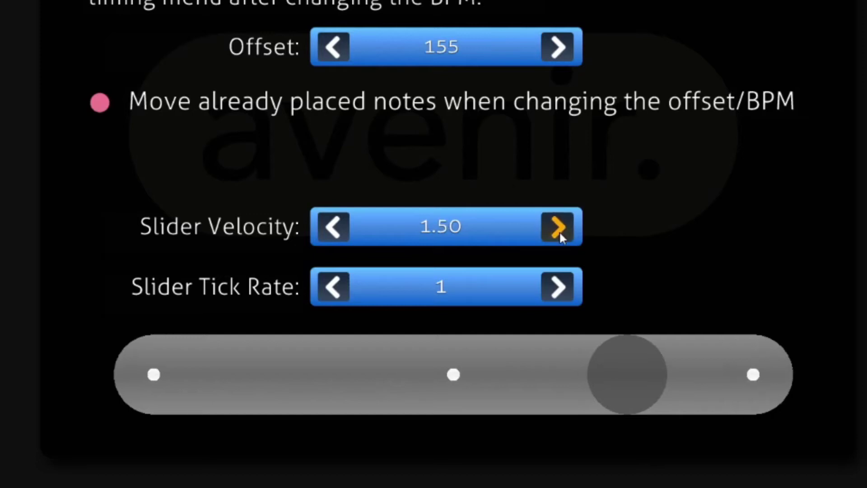
click(559, 230)
click(559, 230)
click(559, 230)
click(342, 228)
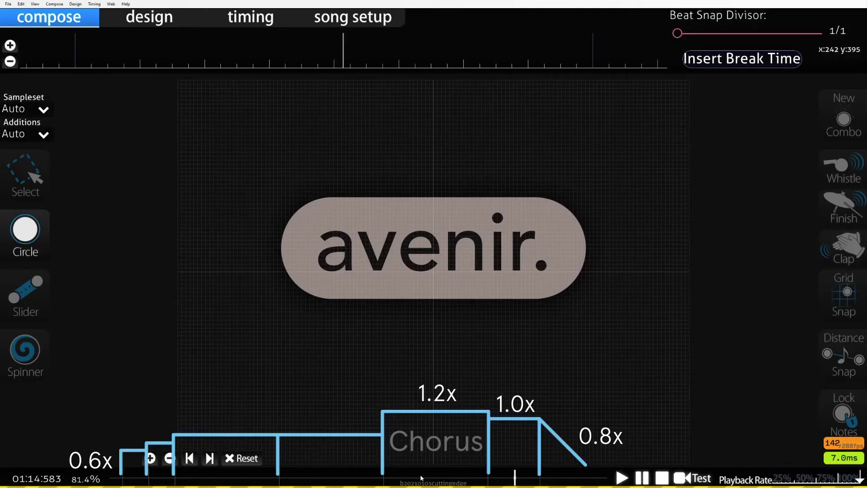
Enable Kiai on the chorus's inherited point at 00:50:406 and set its slider velocity multiplier to 1.20
key(F6)
click(376, 181)
click(345, 181)
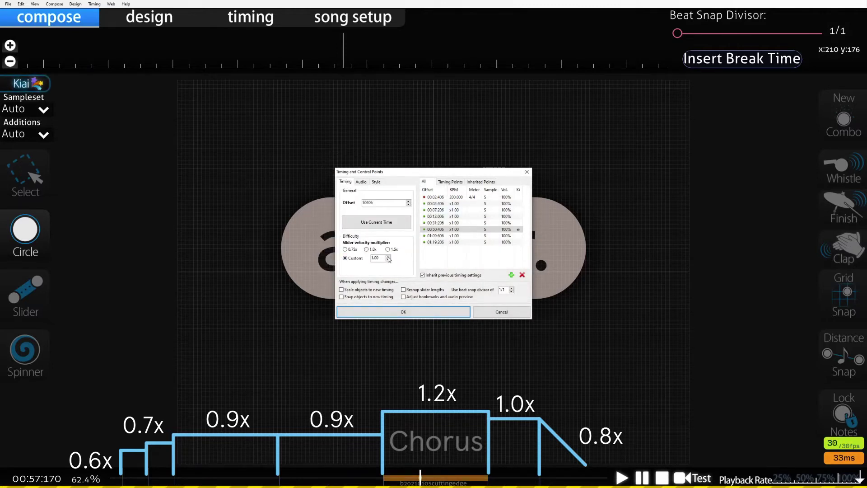
Set the slider velocity multipliers to 1.00 at 01:09:606, 0.90 at 00:31:206 and 00:12:006, and 0.70 at 00:07:206
click(444, 236)
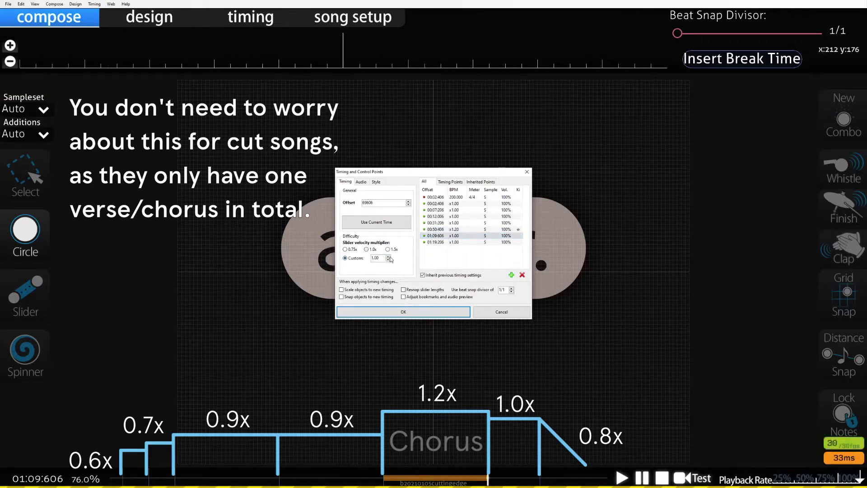
click(461, 224)
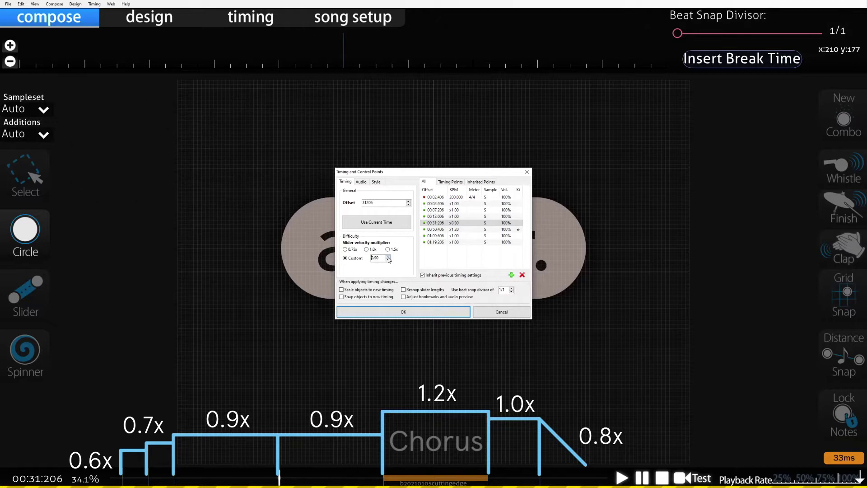
click(453, 217)
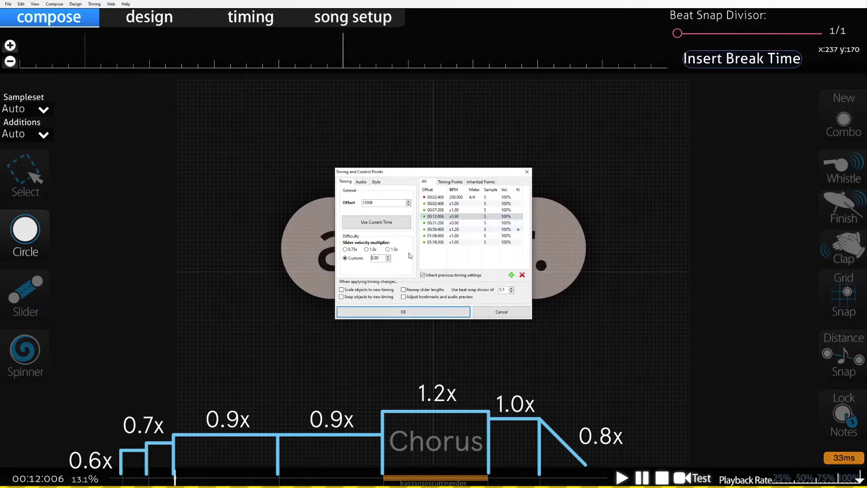
click(456, 211)
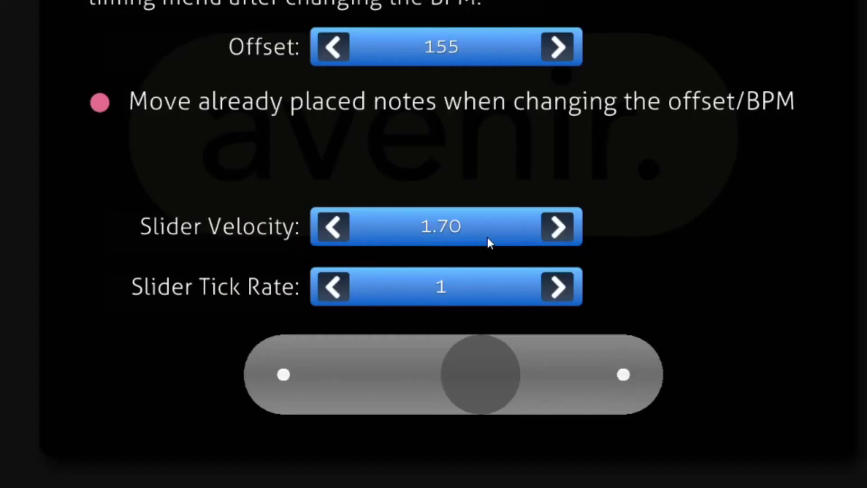
Raise the base slider velocity to 2.60
click(548, 228)
click(548, 228)
click(548, 228)
click(548, 230)
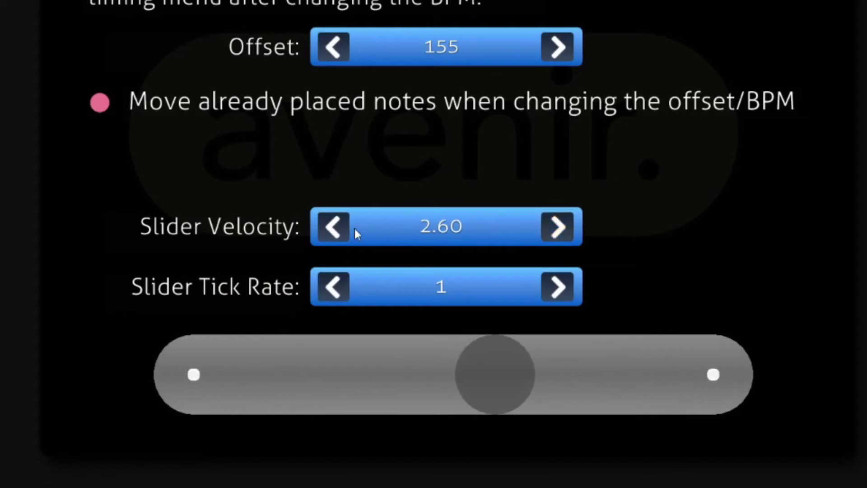
Lower the base slider velocity to 1.30
triple_click(333, 228)
triple_click(333, 228)
click(332, 228)
triple_click(332, 228)
double_click(332, 228)
click(333, 229)
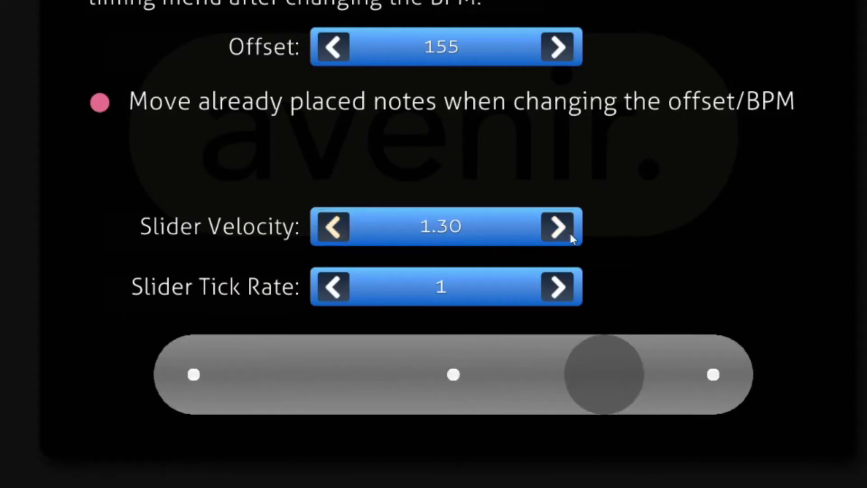
triple_click(335, 224)
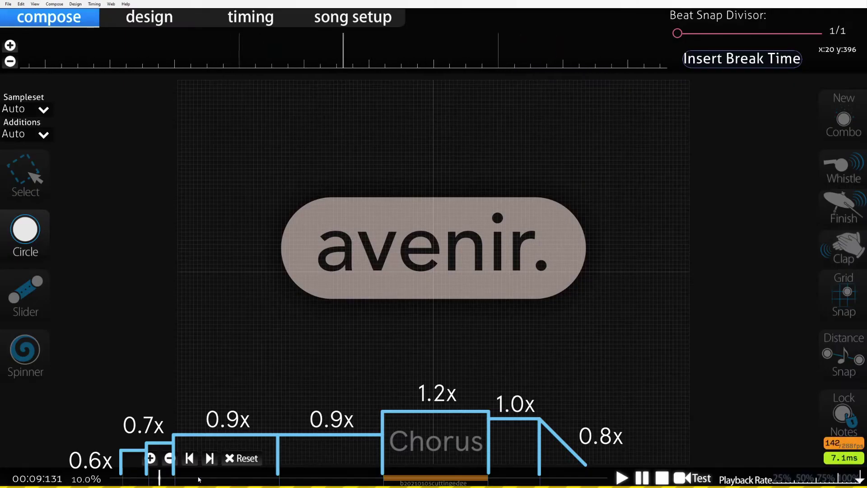
Seek through the verse sections and open the timing and control points to review them
click(208, 479)
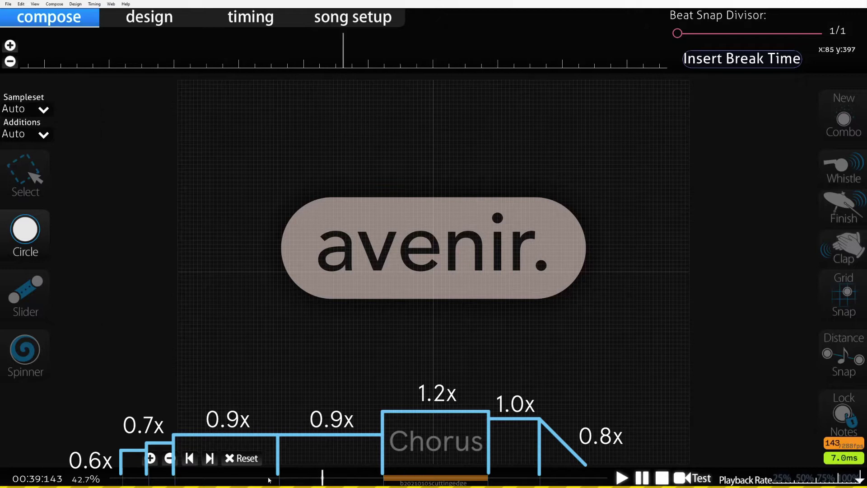
key(F6)
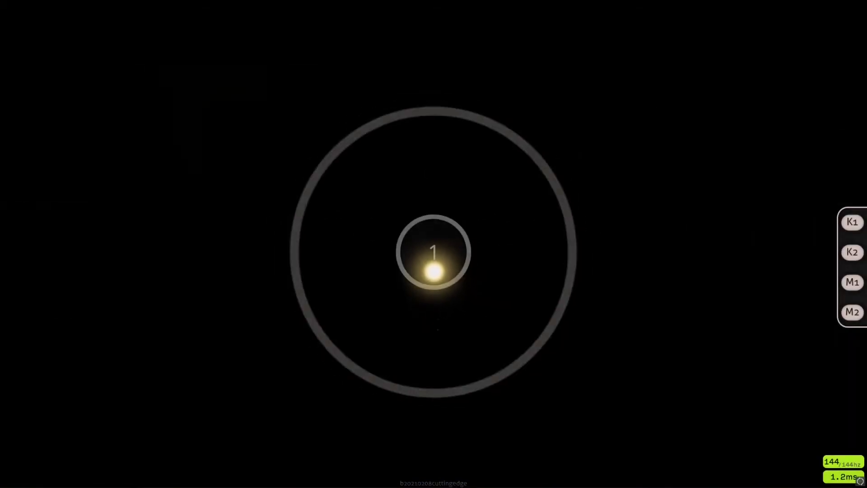
click(430, 253)
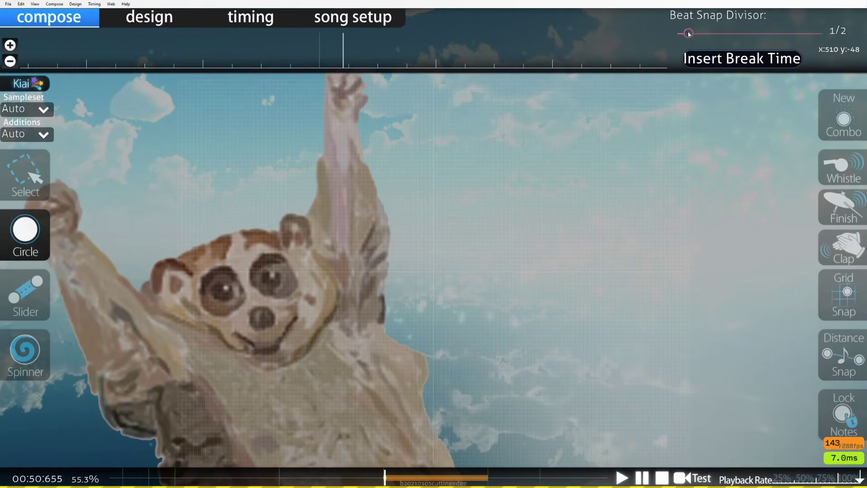
Step through the chorus from just before its start at a 1/2 beat snap to locate the vocal sounds
scroll(391, 60, up, 3)
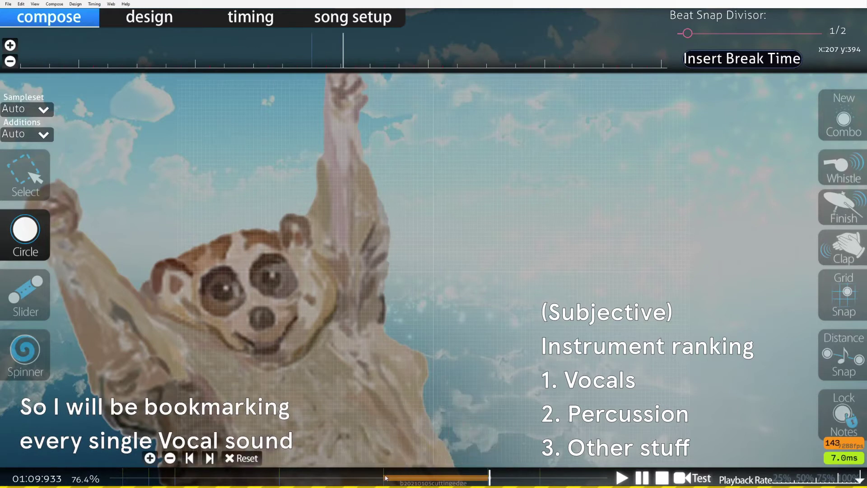
click(383, 478)
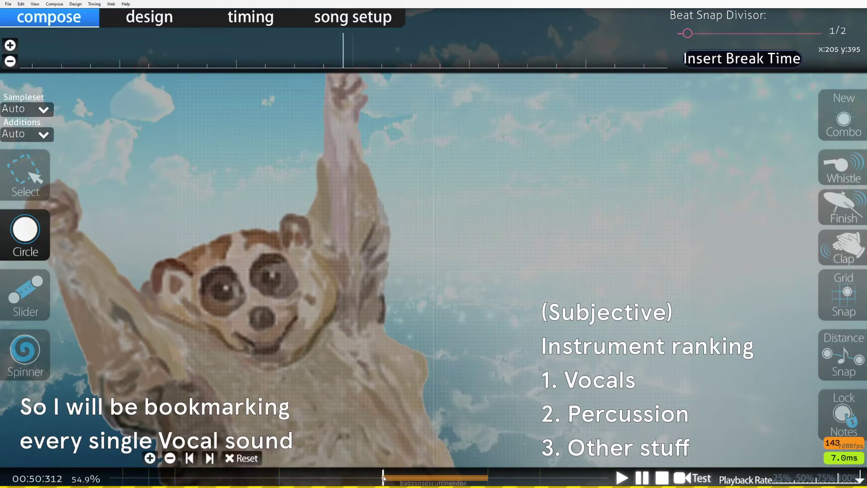
click(381, 380)
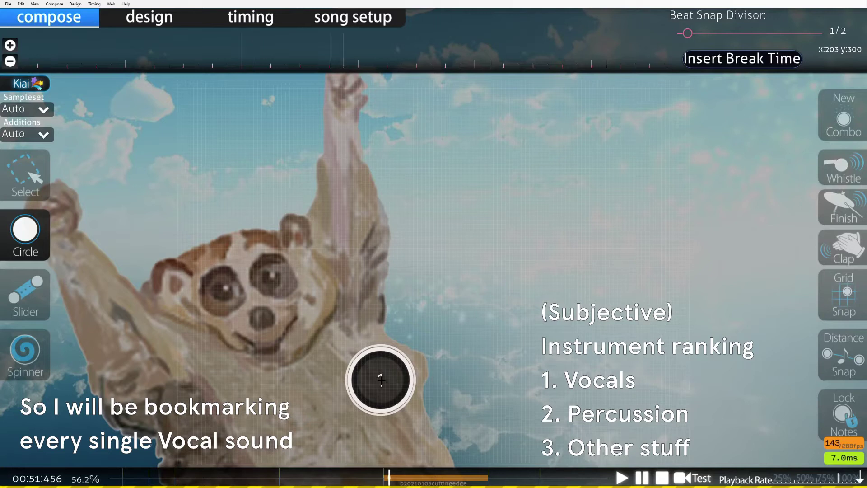
scroll(380, 380, up, 1)
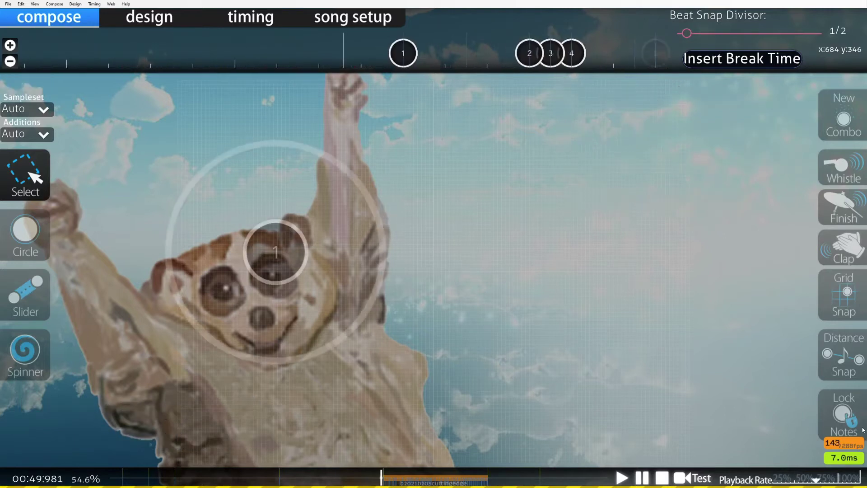
Draw a curved slider at the chorus start, 00:50:406, arching across the upper part of the playfield
key(space)
scroll(492, 253, up, 5)
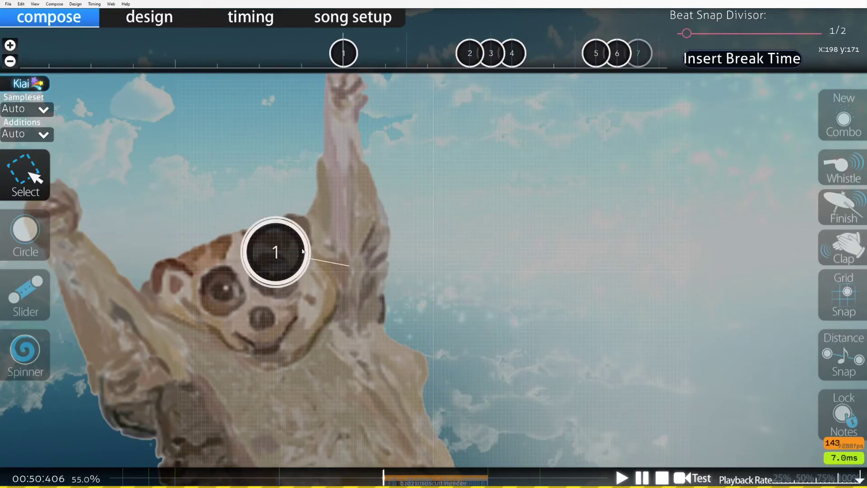
key(3)
click(243, 199)
click(364, 194)
right_click(460, 230)
scroll(461, 275, down, 4)
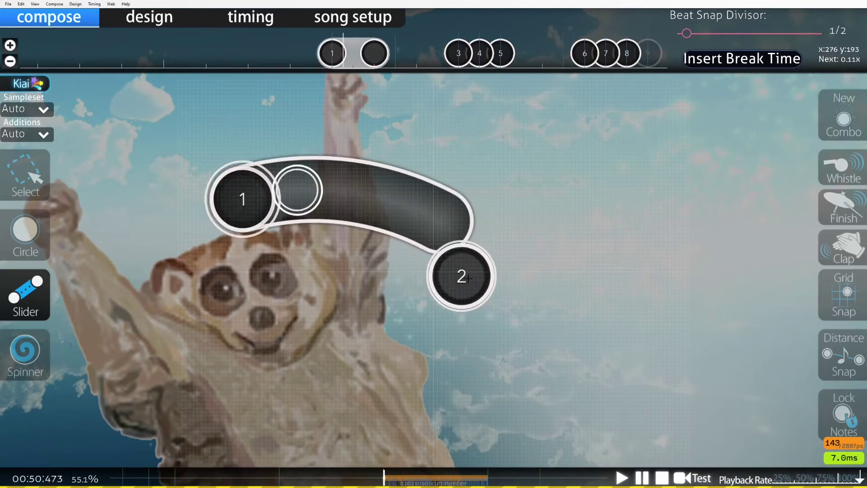
Draw a second, gently curved slider at 00:50:856, starting just below the first slider
scroll(542, 290, up, 1)
click(305, 286)
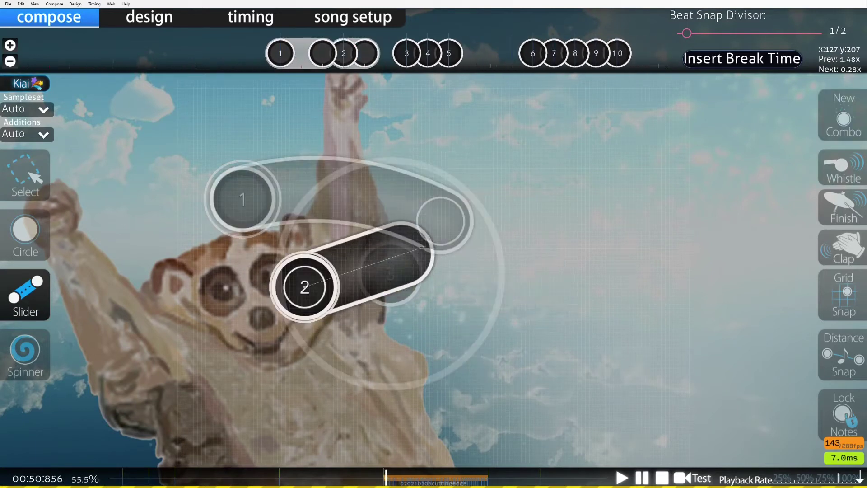
right_click(562, 244)
click(41, 183)
Draw a third slider at 00:51:606, curving upward from just below the stacked circles near the playfield's centre
scroll(329, 256, down, 5)
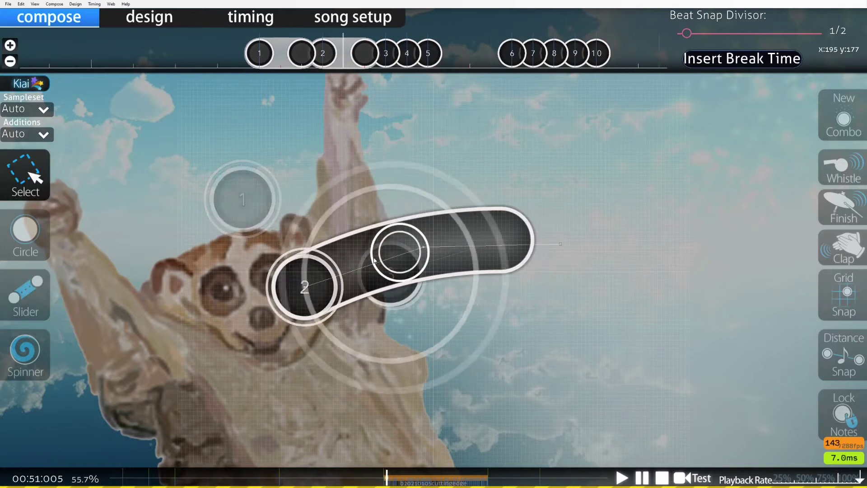
click(26, 296)
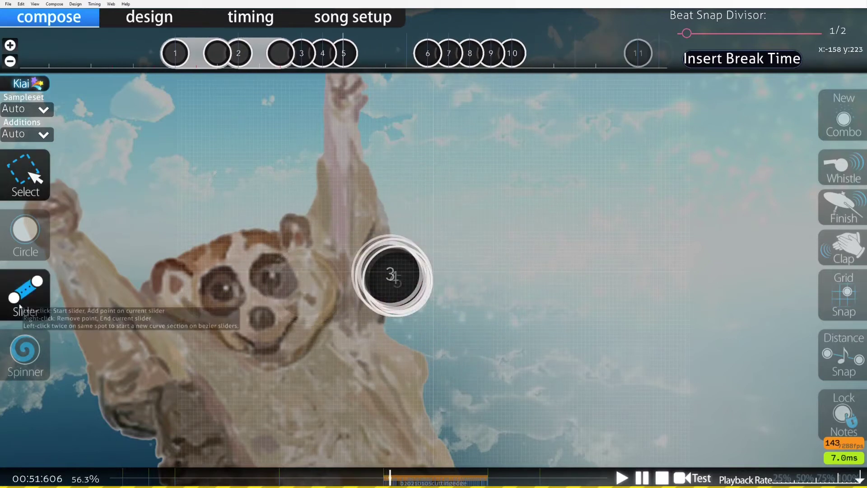
click(449, 339)
click(496, 241)
right_click(432, 162)
key(space)
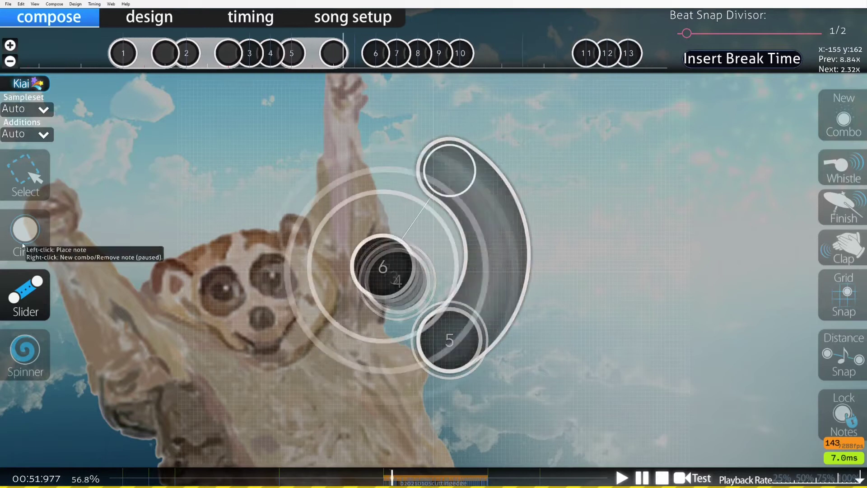
Place a hit circle at 00:52:056 near the end of the third slider
click(24, 244)
key(space)
scroll(289, 237, up, 2)
scroll(315, 234, down, 1)
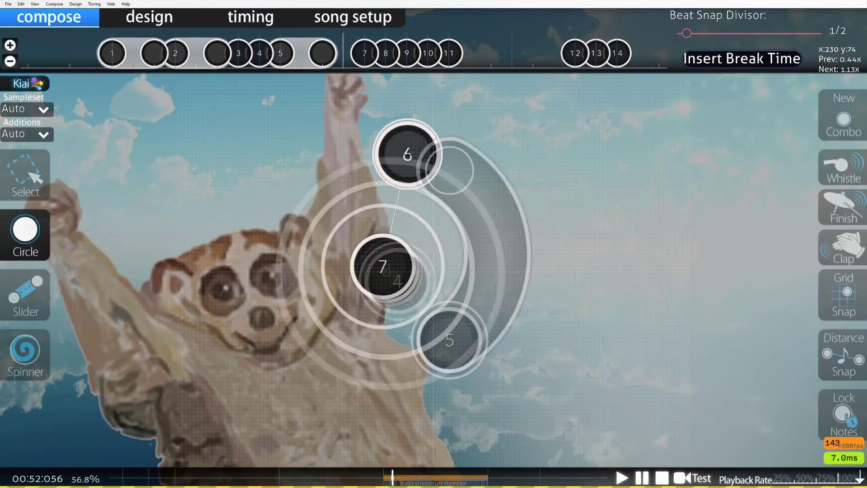
Play back the new chorus pattern from 00:50:406
scroll(413, 177, up, 11)
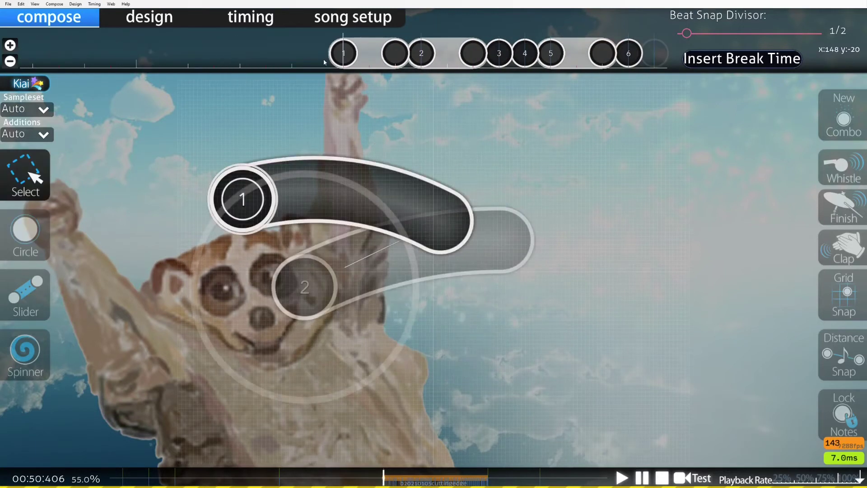
key(space)
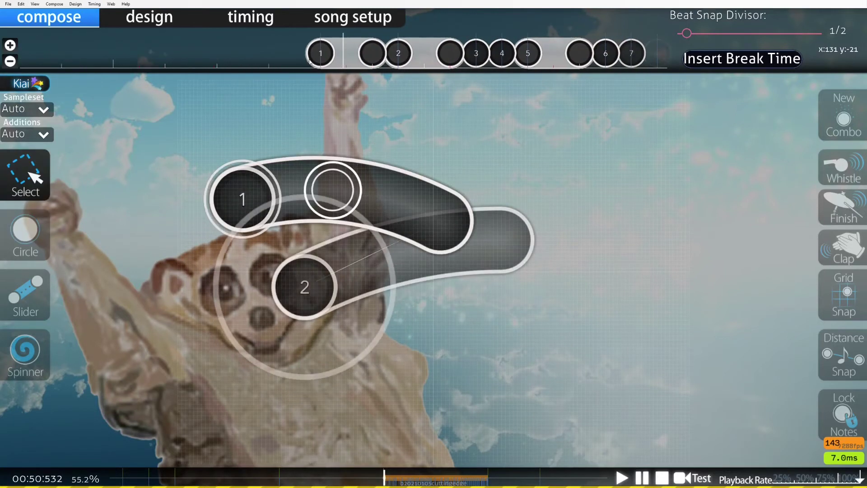
scroll(492, 334, up, 5)
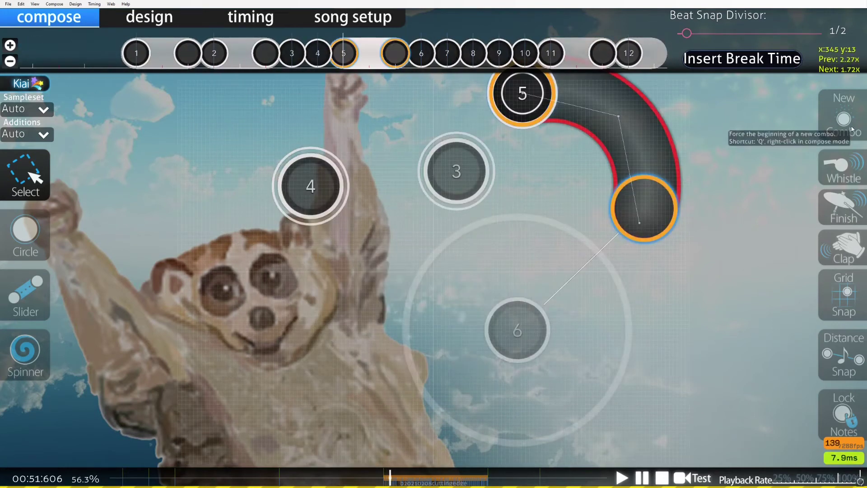
Toggle New Combo on and off for the slider at 00:51:606
click(834, 117)
click(834, 117)
key(q)
key(q)
Start a new combo on the slider at the 00:51:606 downbeat and delete that slider
drag(178, 54, 411, 55)
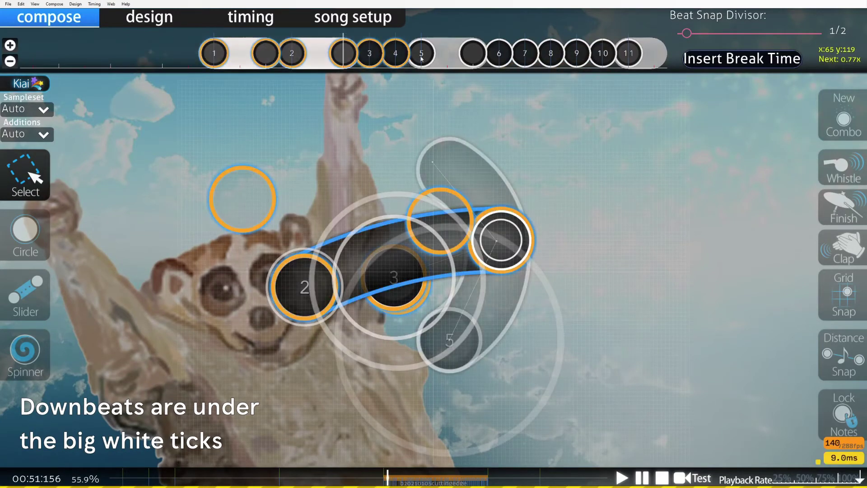
click(447, 55)
key(q)
scroll(447, 55, down, 3)
right_click(347, 57)
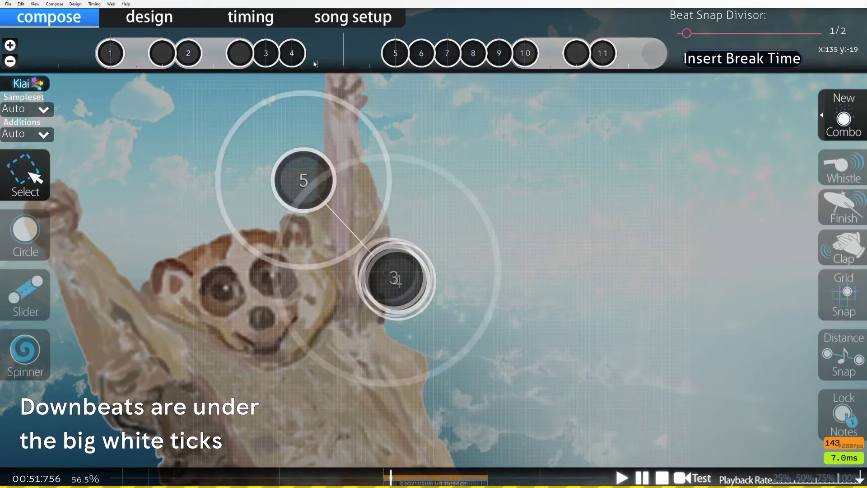
Undo the deletion of the new-combo slider at 00:51:606 and play back the section
drag(314, 62, 324, 62)
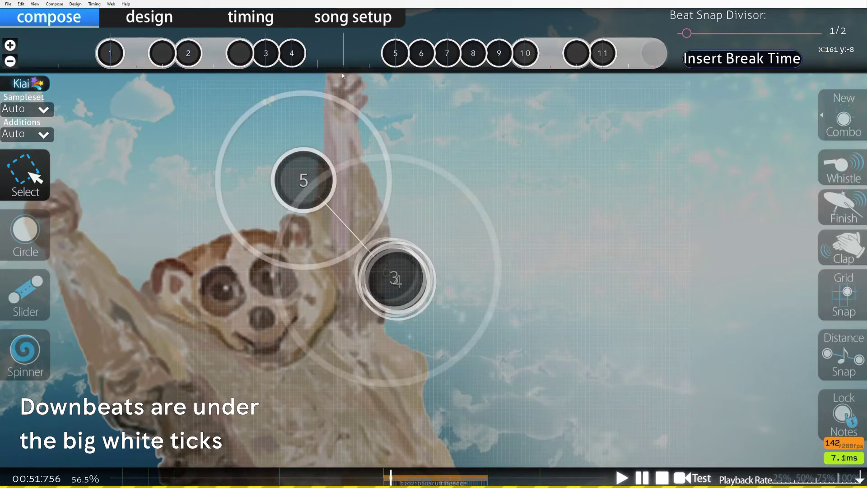
key(ctrl+z)
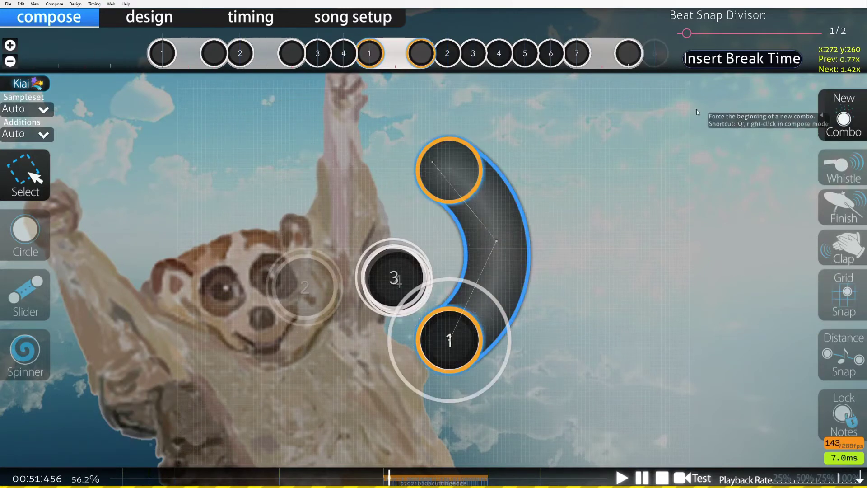
click(687, 108)
key(space)
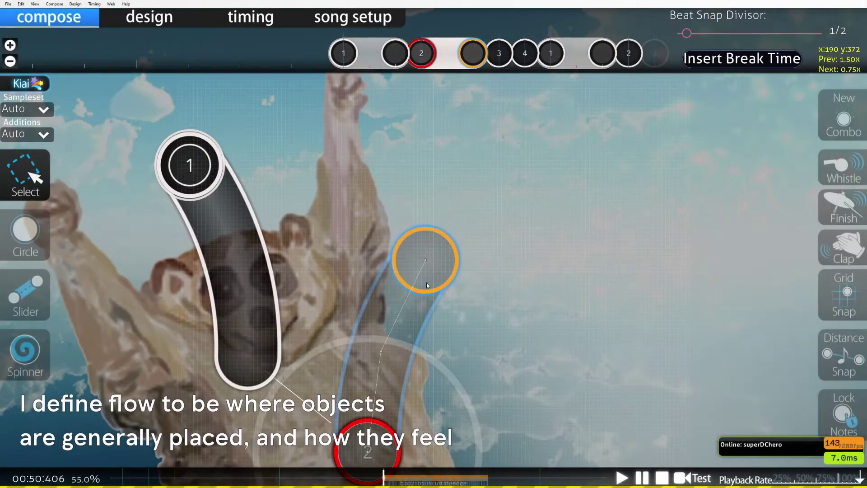
Reposition the chorus combo's first two sliders so slider 1 leads diagonally into the start of slider 2, and preview the flow
click(418, 313)
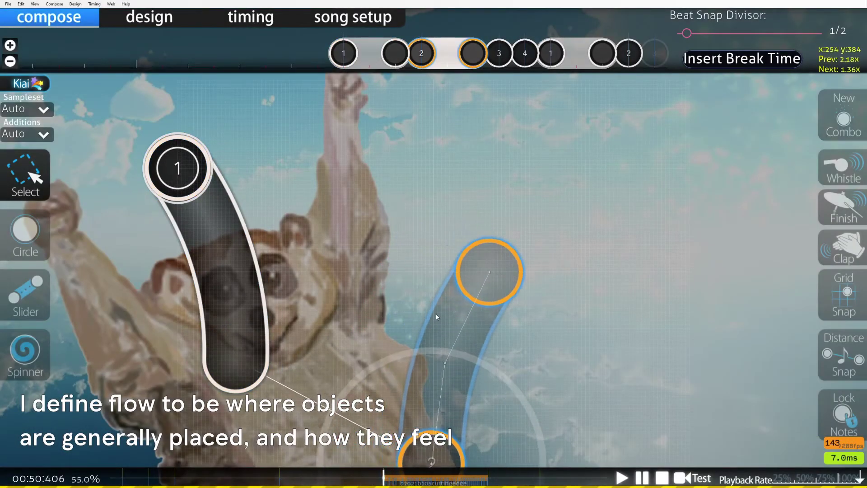
drag(256, 280, 316, 222)
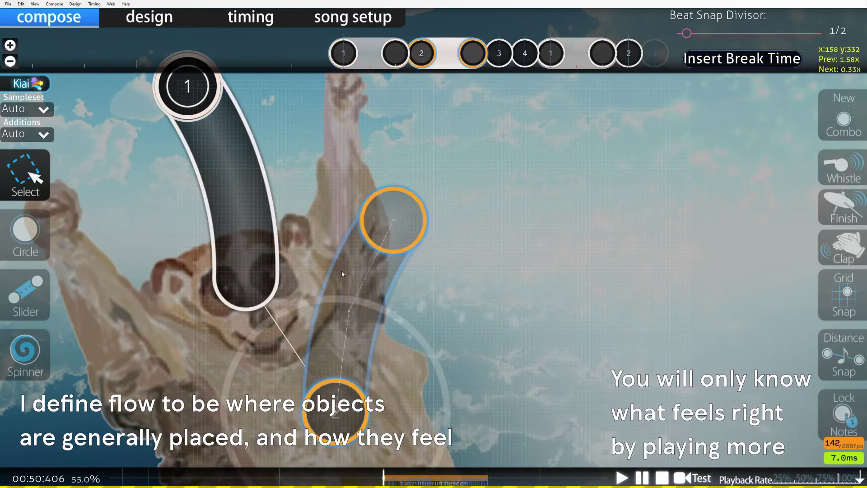
mouse_move(341, 271)
mouse_down()
mouse_move(318, 277)
mouse_move(336, 280)
mouse_up()
click(295, 273)
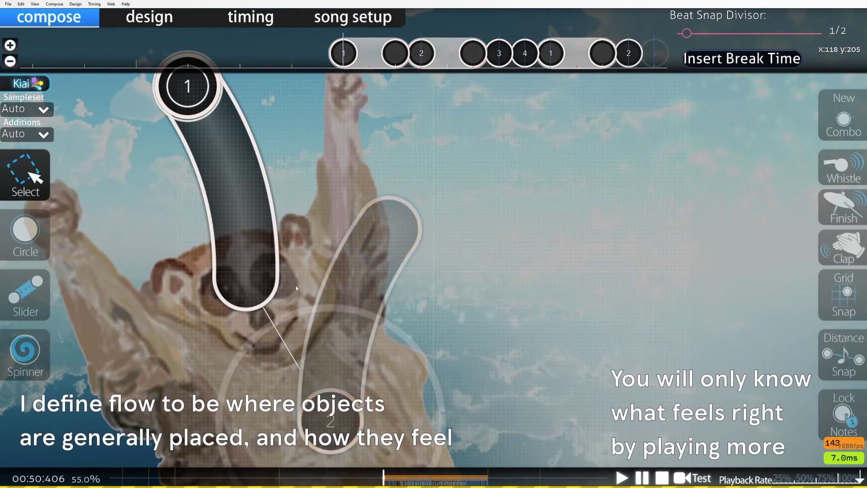
drag(300, 317, 301, 317)
key(space)
key(space)
Unstack circles 3 and 4, placing circle 3 up and right of slider 2's end and circle 4 up and left of it
drag(339, 209, 482, 174)
click(292, 117)
scroll(475, 165, up, 4)
scroll(366, 140, down, 2)
click(340, 146)
scroll(340, 147, up, 3)
drag(339, 147, 332, 155)
key(space)
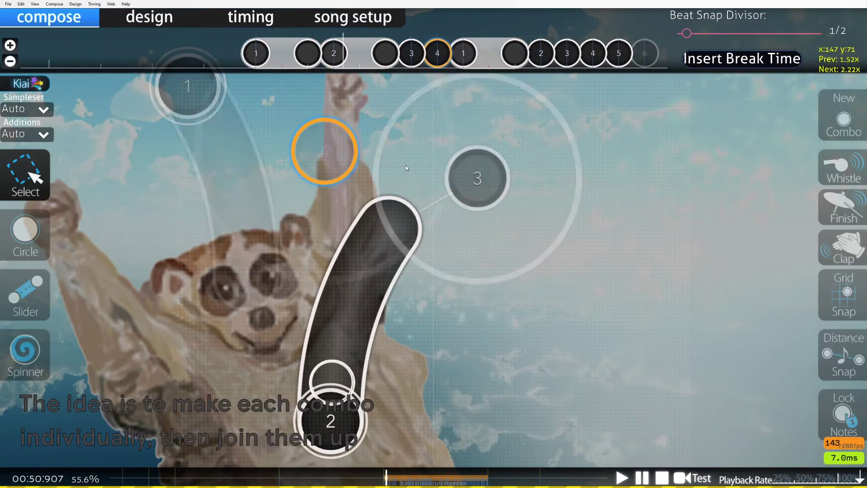
key(space)
Fine-tune circles 3 and 4, moving both slightly down and left so they follow on from slider 2's end
drag(214, 51, 432, 58)
scroll(438, 131, up, 2)
click(440, 149)
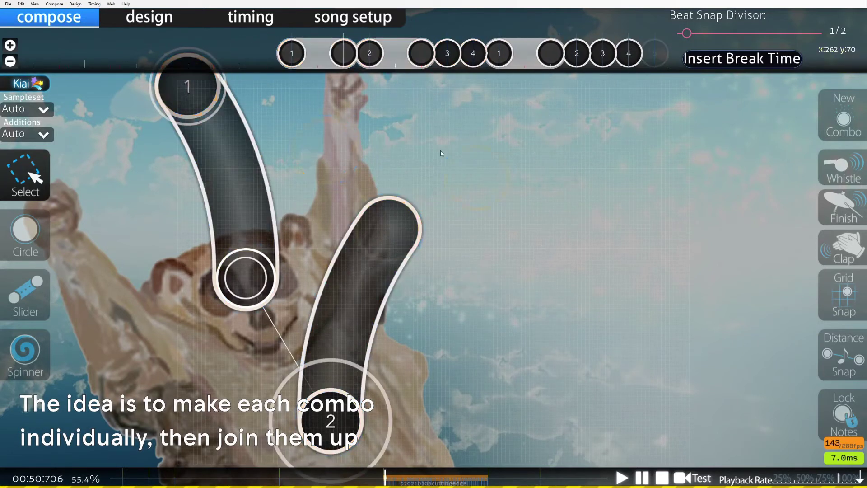
scroll(364, 249, up, 1)
scroll(434, 205, down, 4)
drag(458, 181, 449, 170)
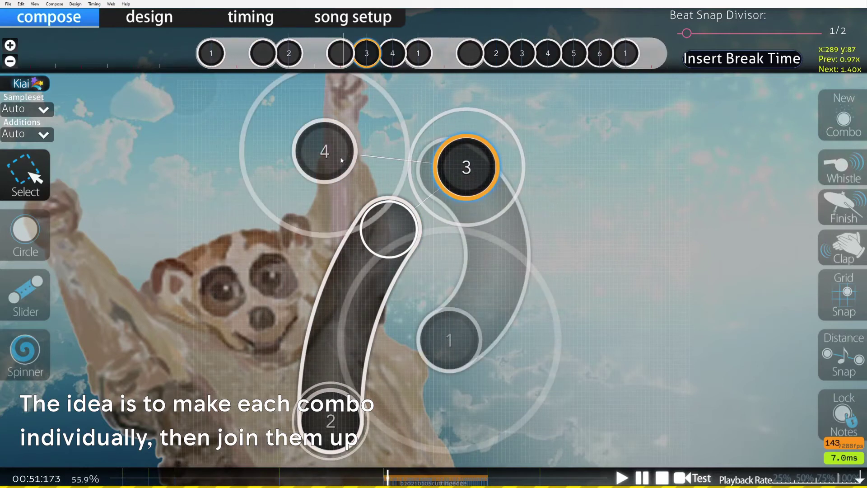
drag(338, 159, 320, 180)
drag(465, 171, 451, 183)
scroll(452, 184, up, 4)
scroll(316, 182, down, 5)
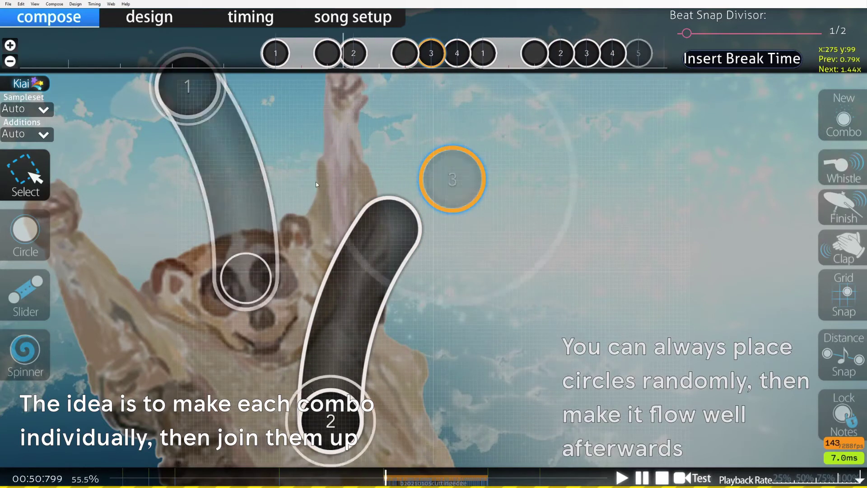
drag(313, 182, 308, 195)
Move the next combo's curved slider up and to the right, and reverse the selection
scroll(308, 195, down, 3)
drag(520, 262, 604, 177)
scroll(604, 205, up, 4)
key(ctrl+g)
scroll(603, 200, down, 4)
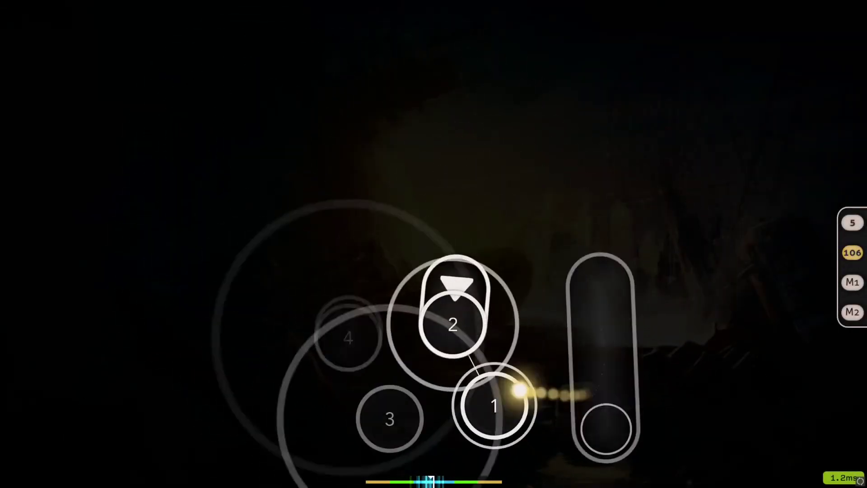
key(x)
key(x)
key(x)
key(x)
key(x)
key(x)
key(x)
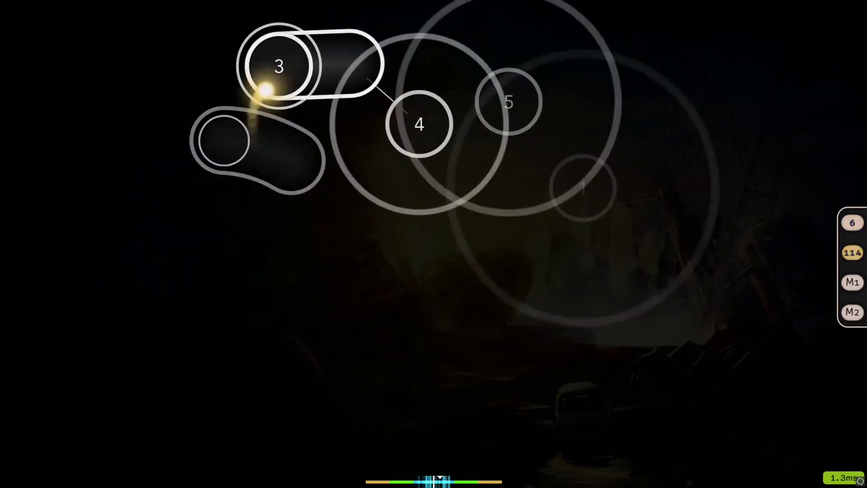
key(x)
key(x)
key(x)
key(x)
key(x)
key(x)
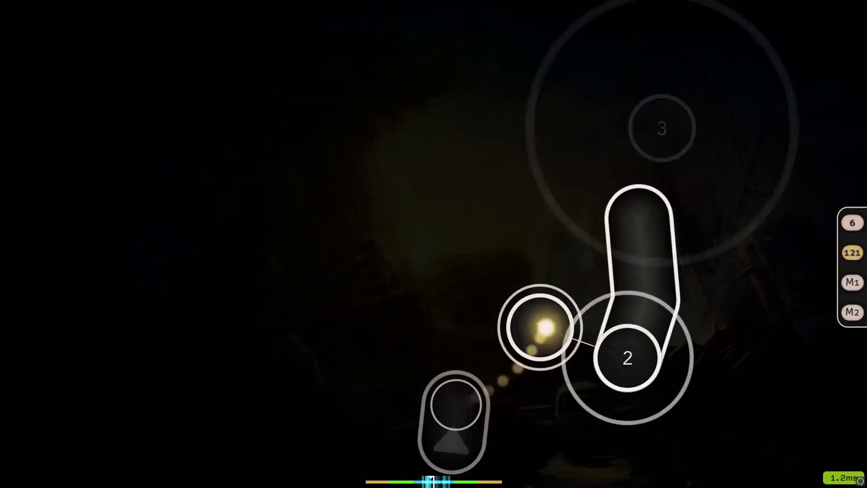
key(z)
key(z)
key(x)
key(z)
key(x)
key(x)
key(x)
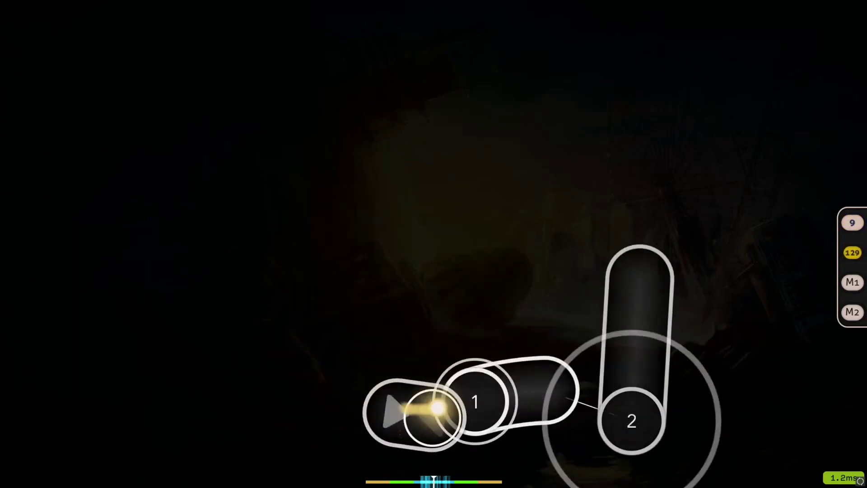
key(z)
key(x)
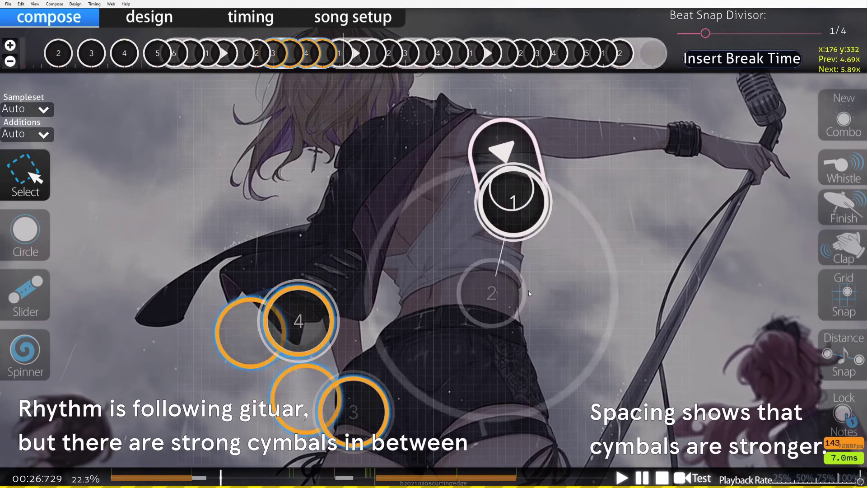
Step back through the circle patterns before 01:17:600 and start a test play from about 01:16:225
scroll(426, 260, up, 2)
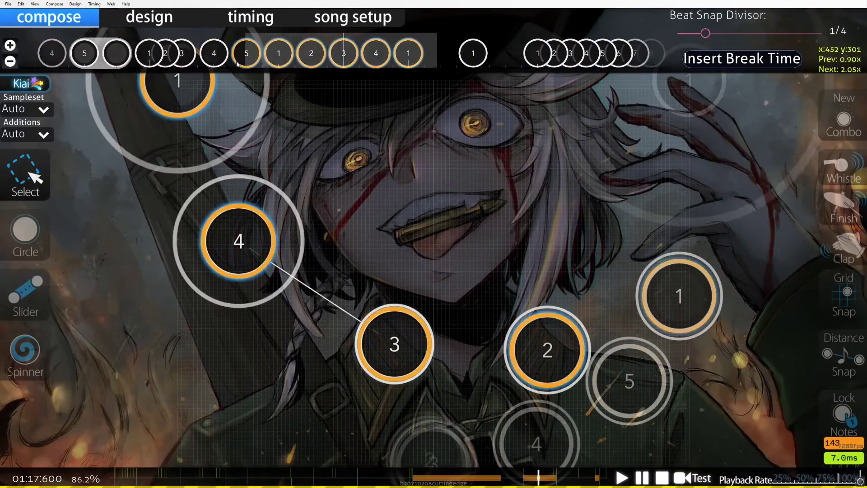
scroll(237, 63, up, 10)
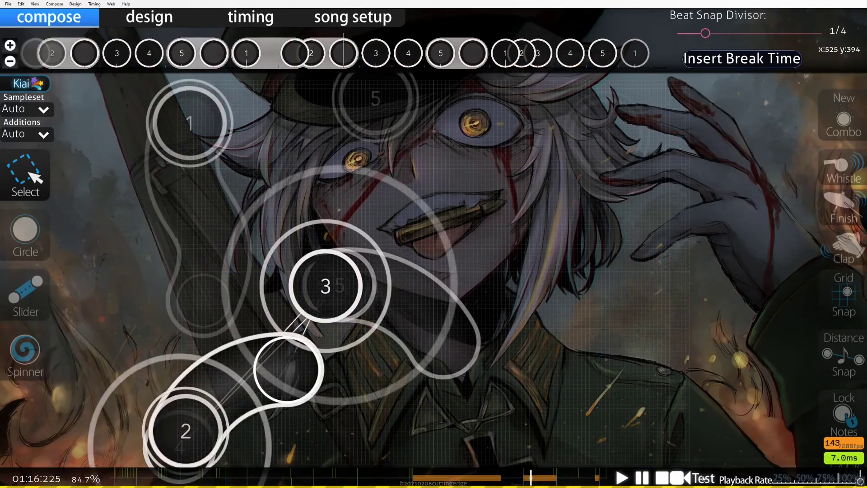
key(F5)
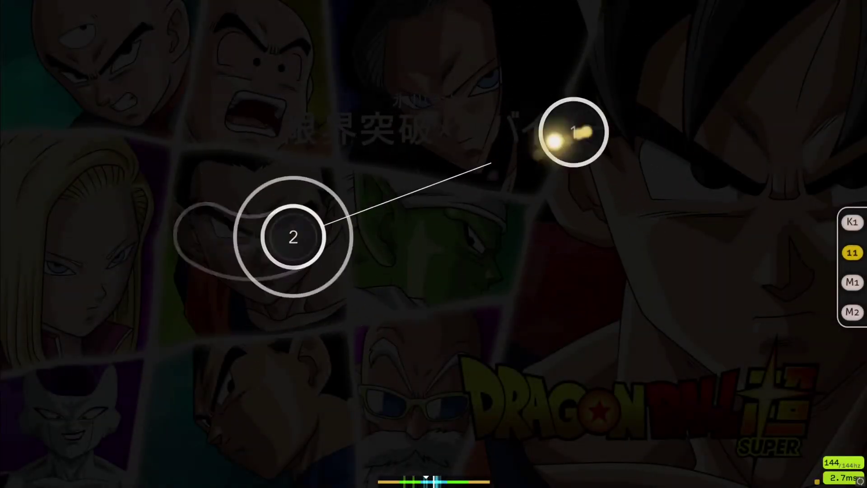
key(x)
key(x)
key(x)
key(x)
key(x)
key(grave)
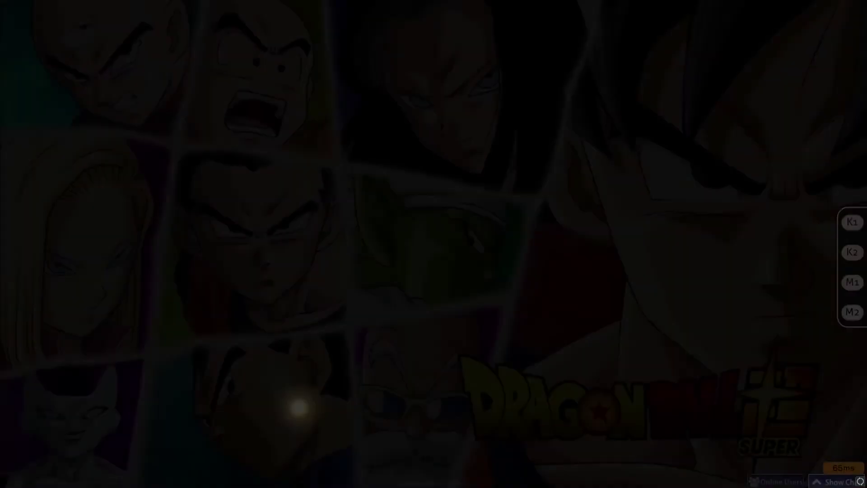
key(x)
scroll(352, 307, up, 2)
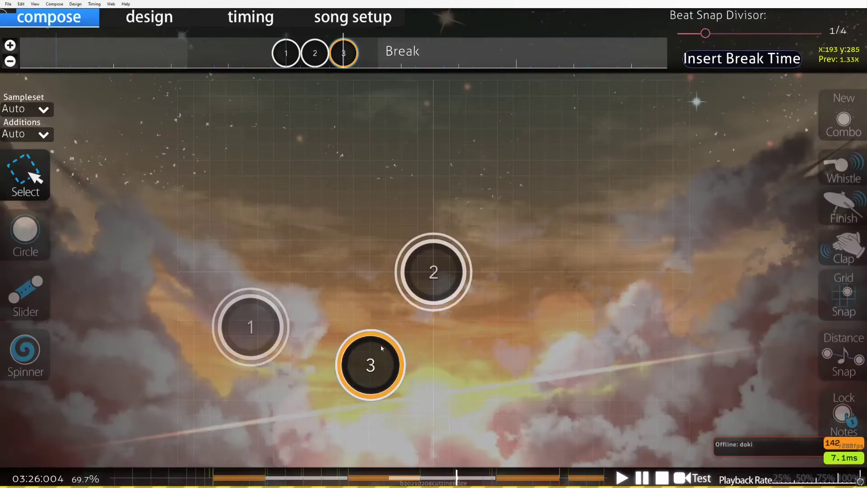
Move circle 3 to different positions around circle 2 to demonstrate how the jump direction changes
drag(382, 348, 454, 185)
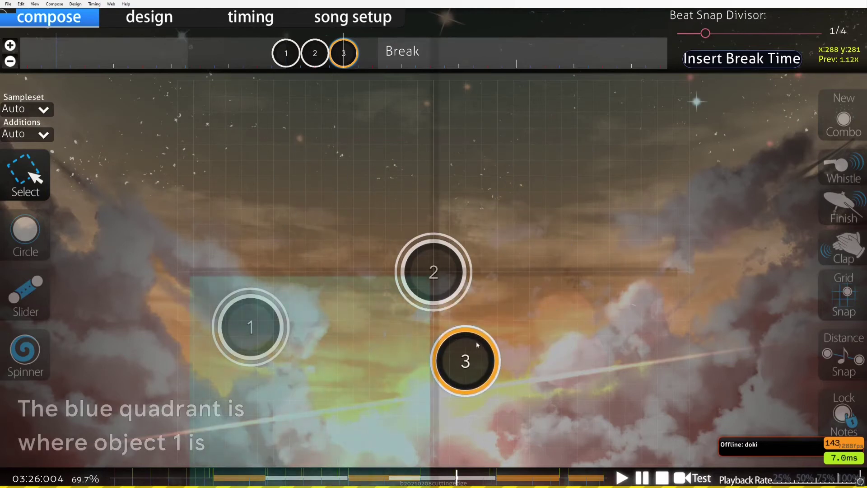
drag(476, 341, 560, 325)
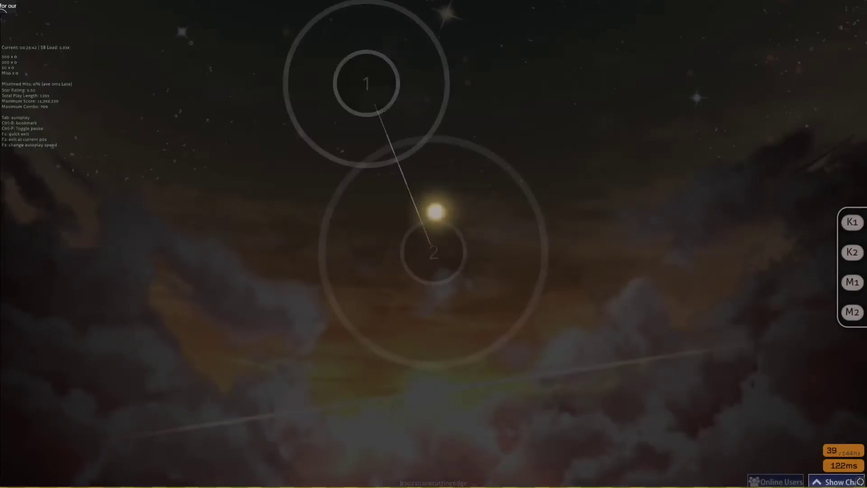
Test play the three-circle jump pattern and return to the editor
key(x)
key(x)
key(x)
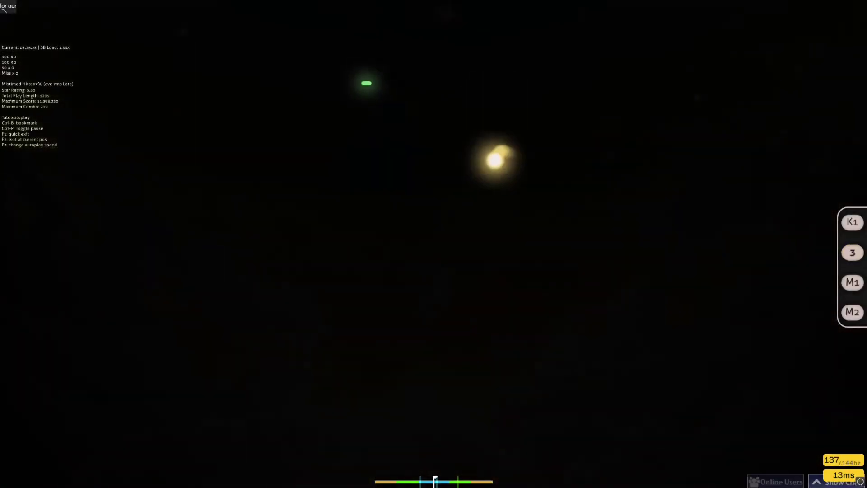
key(Escape)
click(511, 366)
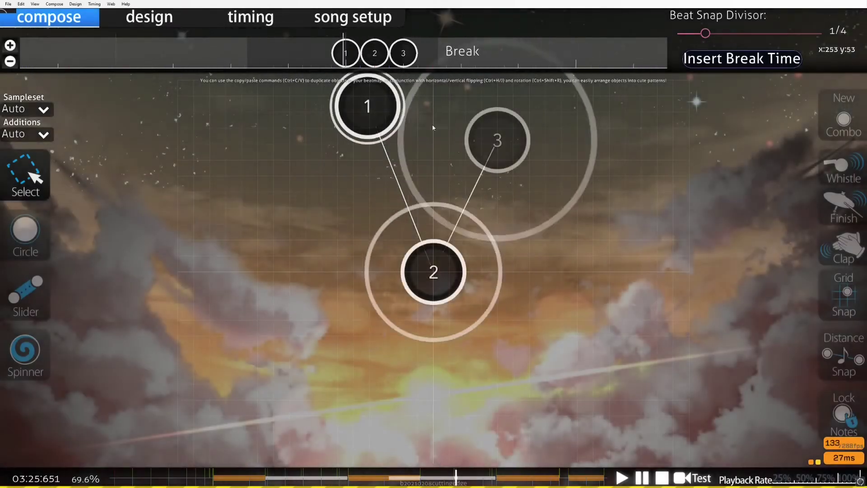
Select the three circles and adjust their clockwise rotation angle about the playfield centre
drag(438, 50, 306, 64)
key(ctrl+shift+r)
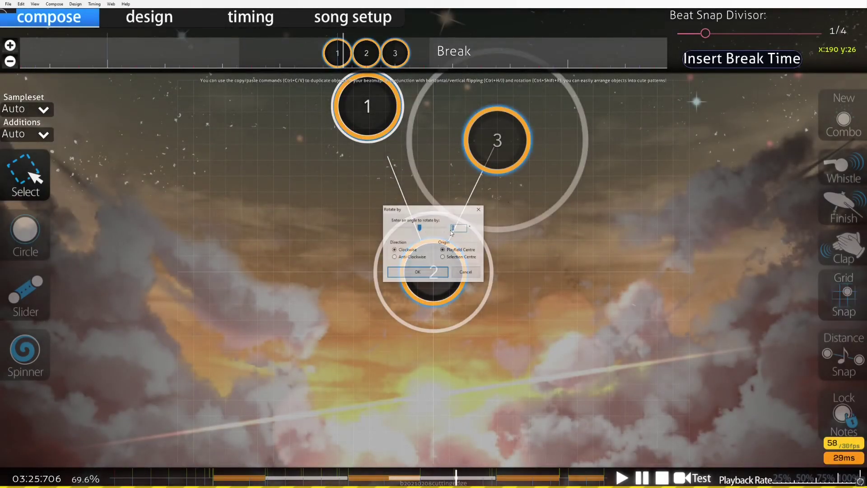
drag(420, 229, 425, 229)
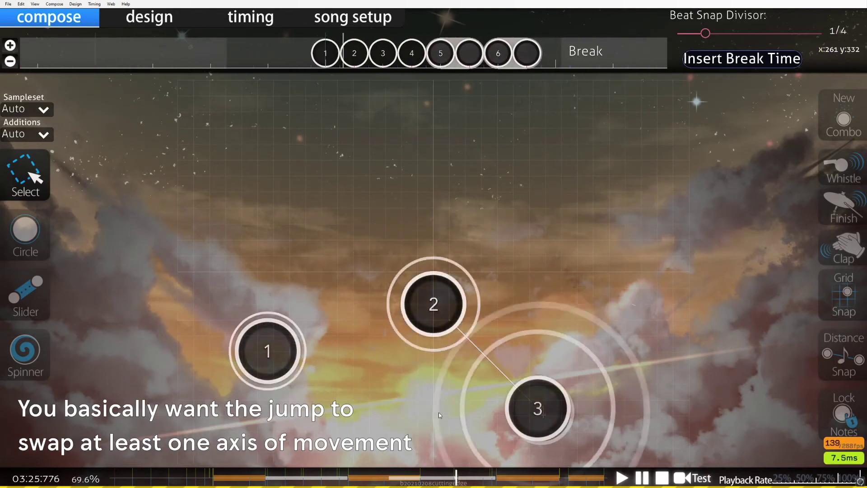
scroll(437, 408, up, 9)
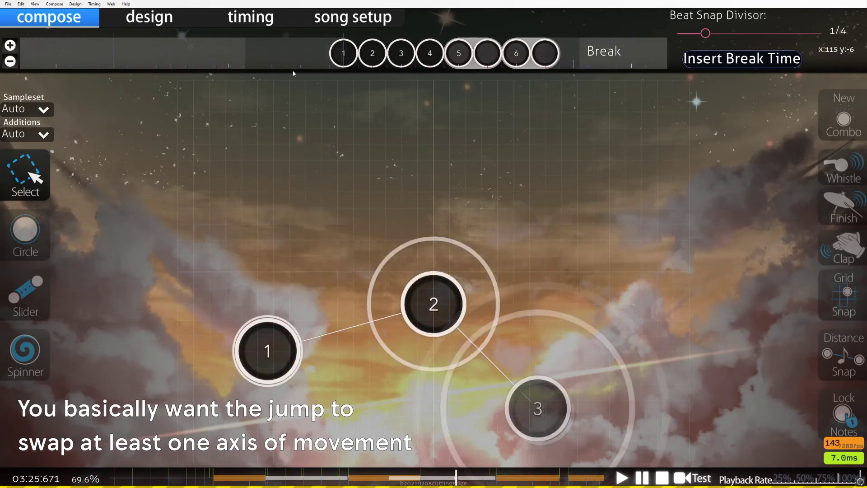
mouse_move(445, 301)
mouse_down()
mouse_move(443, 287)
mouse_move(438, 297)
mouse_move(447, 302)
mouse_up()
key(ctrl+z)
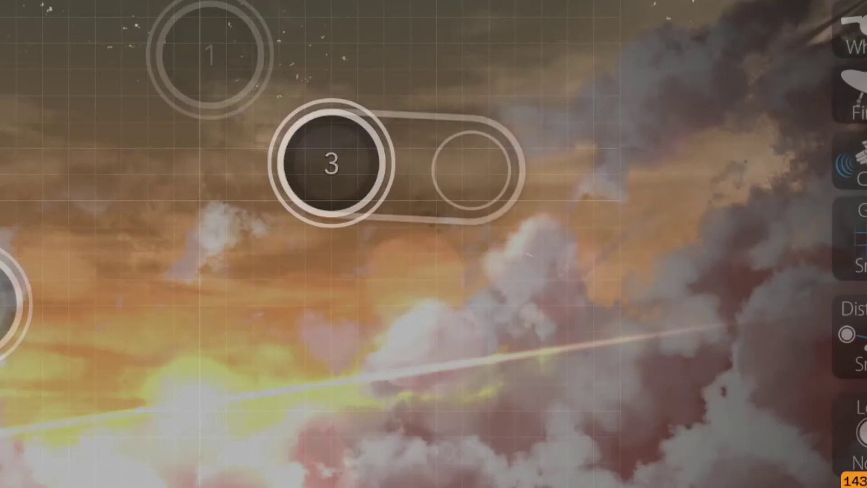
Reposition sliders 3 and 4 to demonstrate wider spacing and a reversed movement direction
click(453, 289)
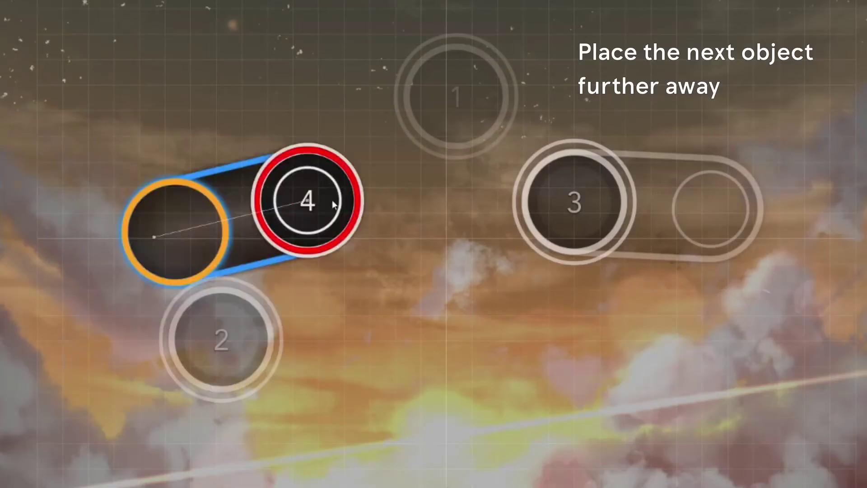
drag(332, 199, 297, 142)
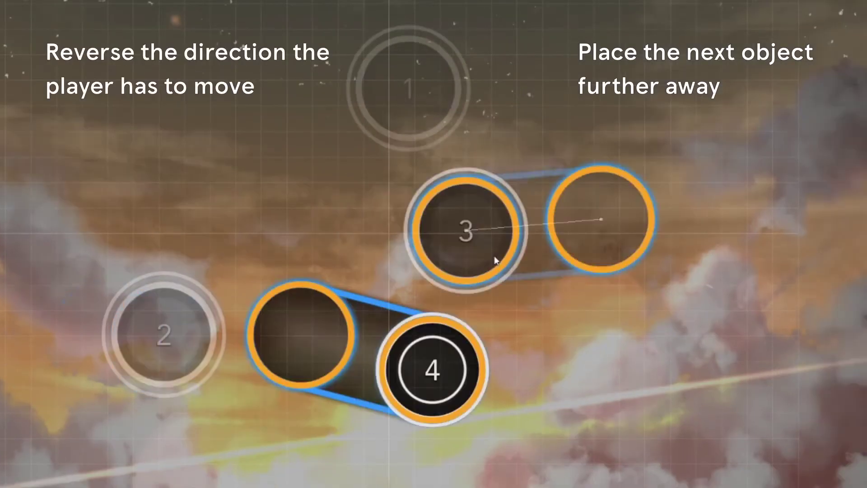
drag(494, 260, 590, 199)
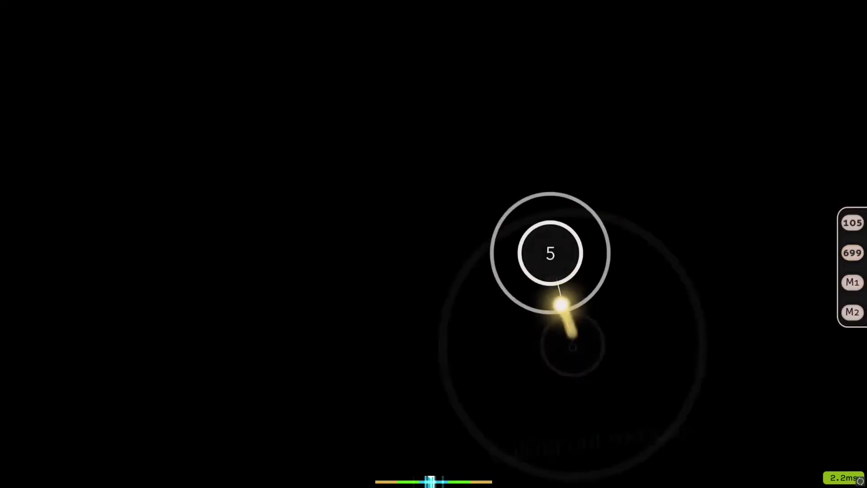
key(x)
key(x)
key(x)
key(x)
key(x)
key(x)
key(x)
key(x)
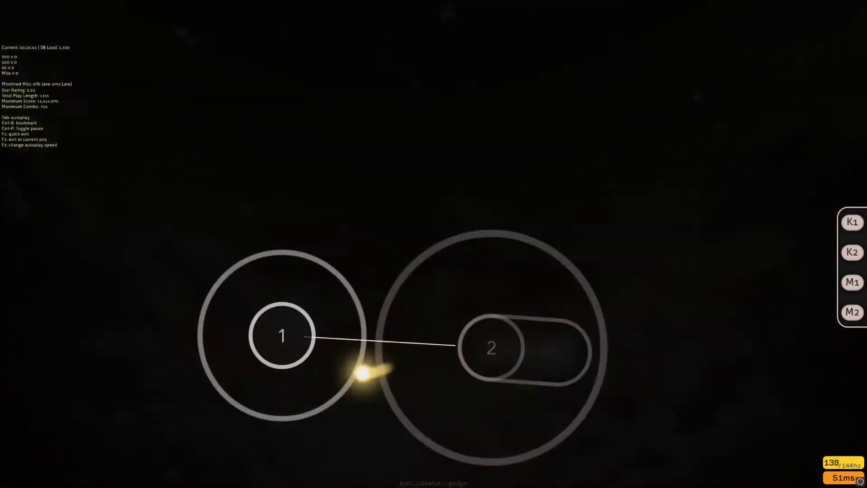
Test play the circle, slider, circle pattern, exit to the editor and play it back from about 03:25:313
key(x)
key(x)
key(x)
key(Escape)
key(Escape)
key(space)
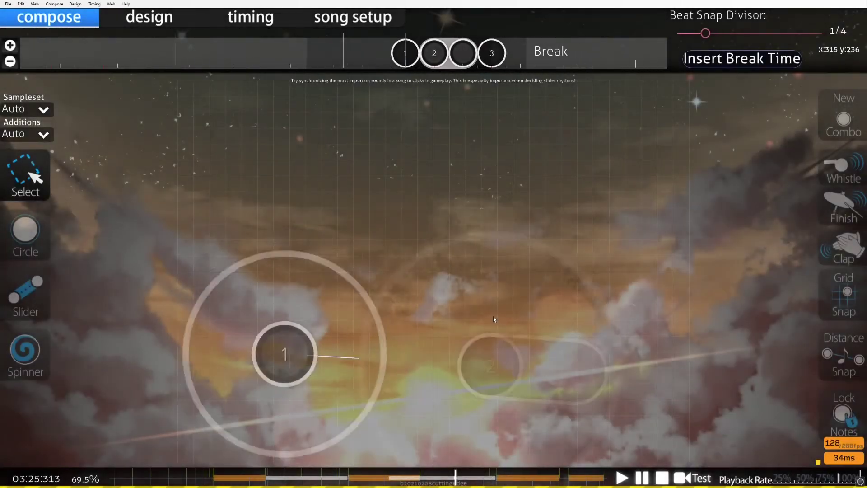
key(space)
Test play the circle, slider, circle pattern once more and exit the test
click(519, 355)
key(F5)
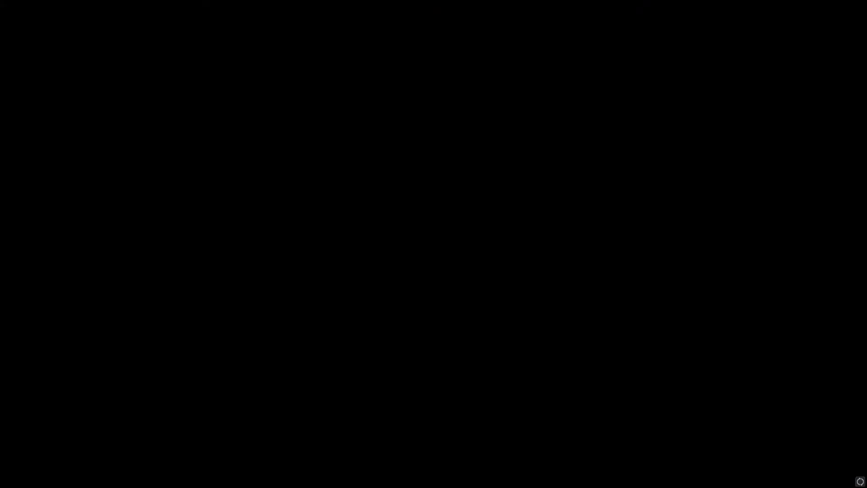
key(x)
key(x)
key(x)
key(Escape)
click(462, 356)
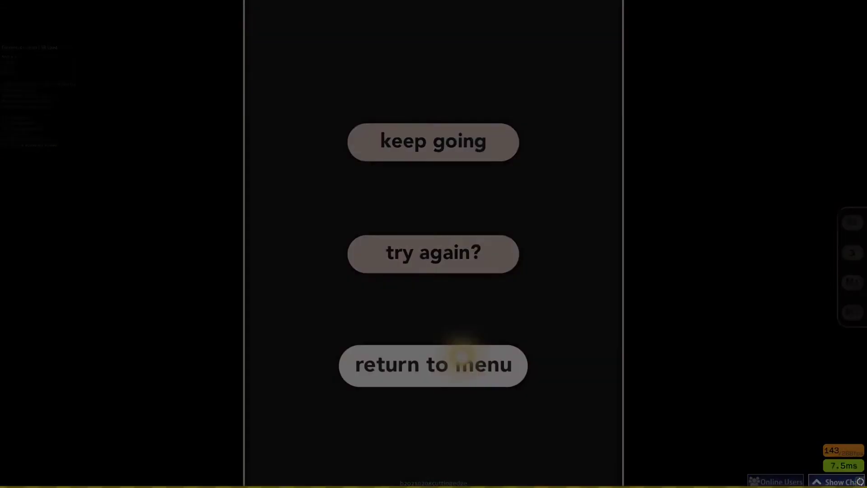
Return to the editor and adjust the middle and end points of slider 2 in the circle, slider, circle pattern
click(462, 359)
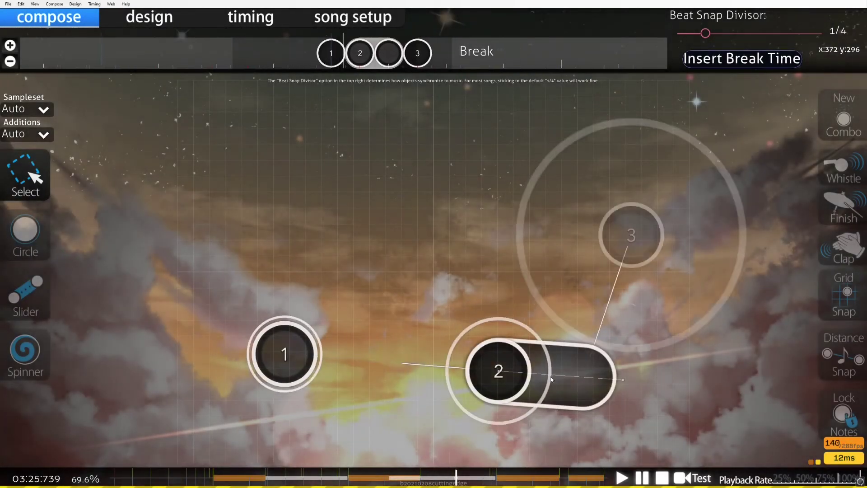
click(551, 378)
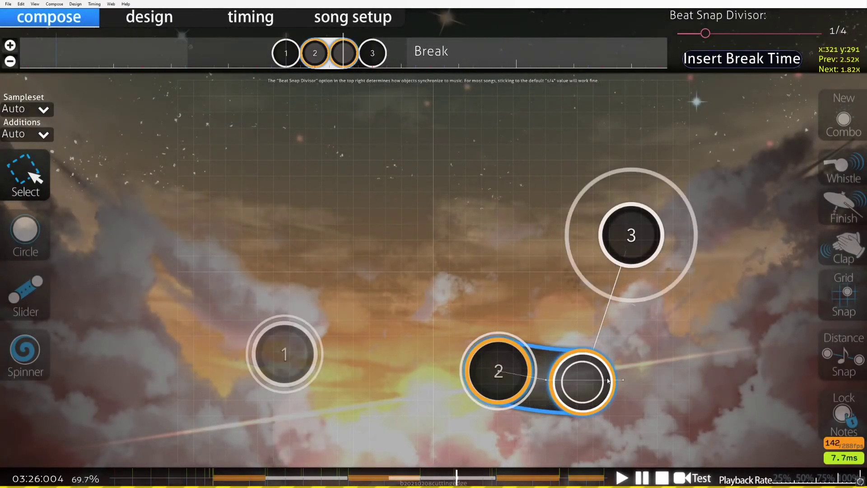
scroll(619, 360, up, 5)
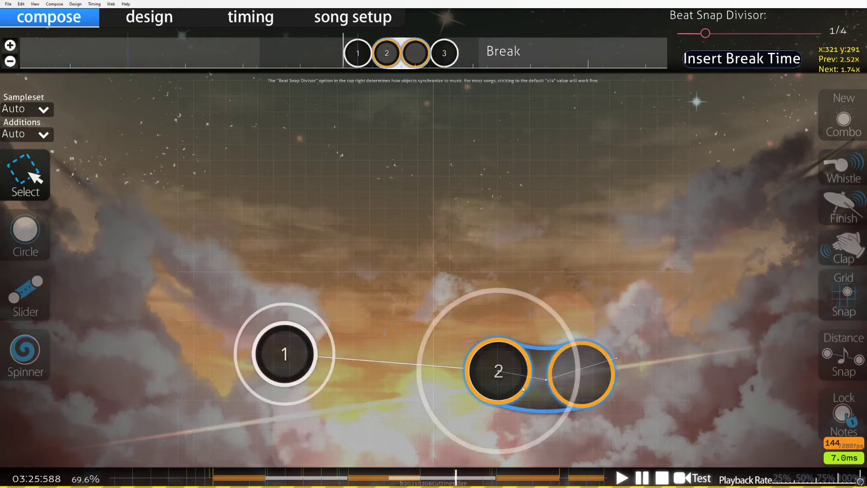
drag(545, 383, 548, 374)
drag(614, 344, 583, 359)
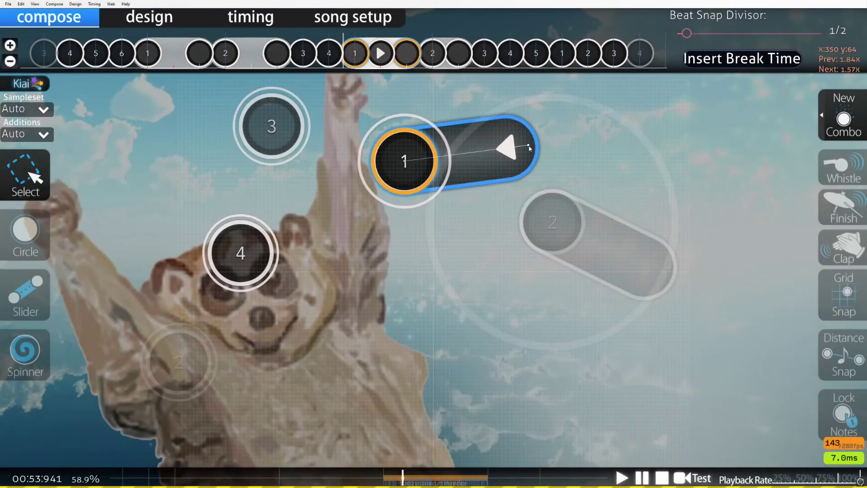
Rotate straight slider 2 near 00:53:941 to an almost horizontal angle by moving its end point
click(620, 238)
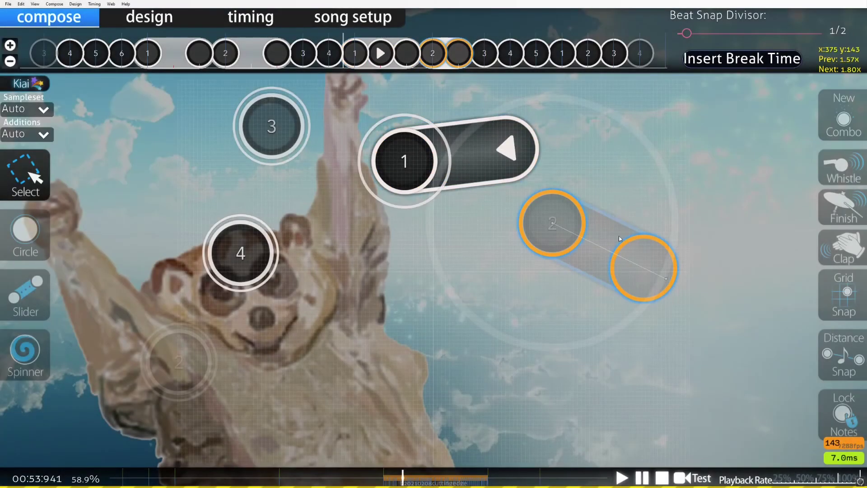
drag(668, 283, 678, 240)
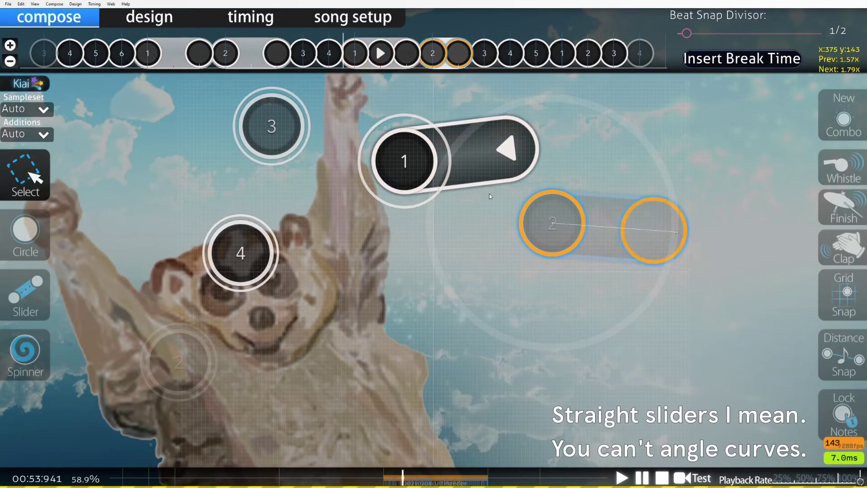
drag(452, 173, 462, 154)
click(598, 245)
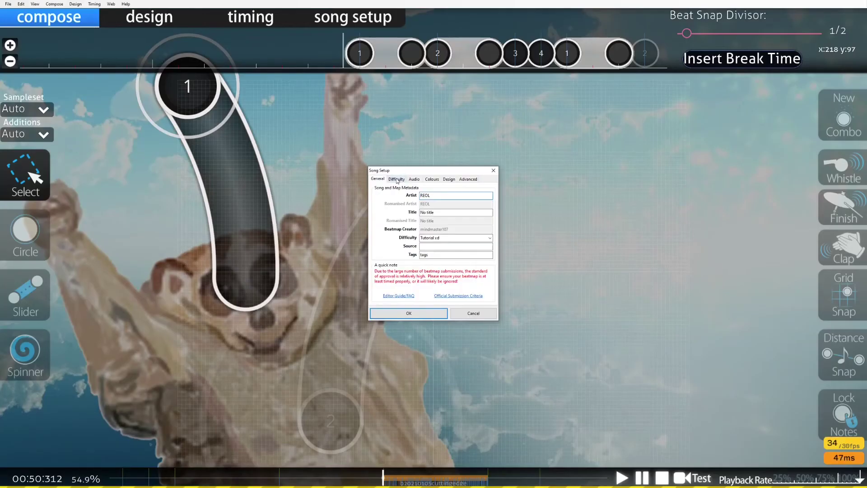
Review the HP drain rate, circle size, approach rate and overall difficulty settings in the song setup
click(397, 170)
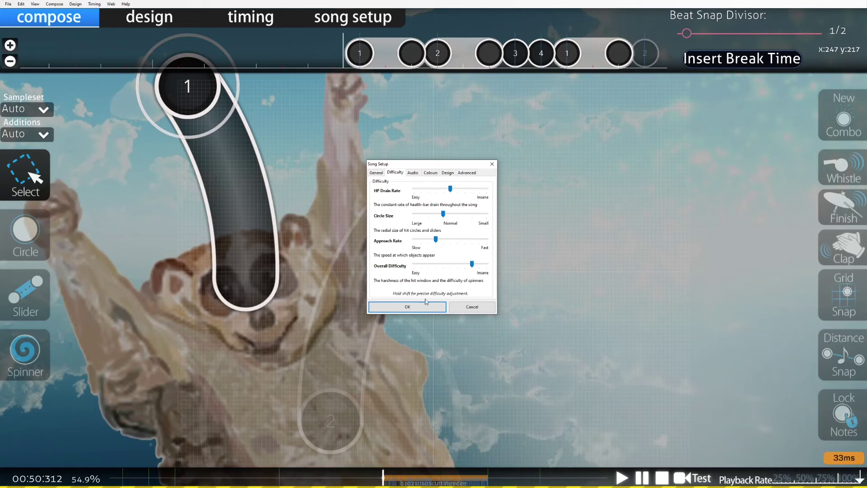
click(436, 259)
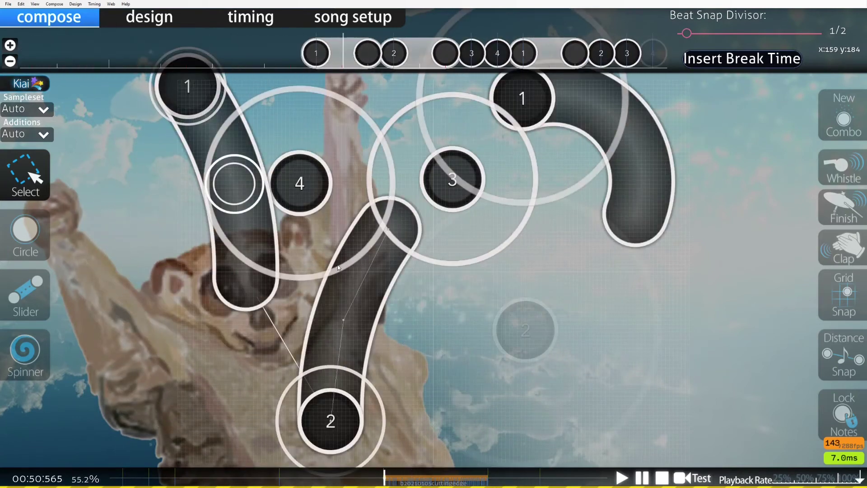
Reposition sliders 1 and 2 near 00:50:565 to give them wider spacing from the surrounding objects
drag(239, 244, 235, 290)
drag(337, 330, 348, 341)
drag(241, 283, 241, 271)
drag(336, 57, 500, 55)
Nudge circles 3 and 4 and slider 1 near 00:50:565 so the spacing around slider 2 is even
mouse_move(466, 176)
mouse_down()
mouse_move(482, 173)
mouse_move(460, 182)
mouse_up()
click(510, 223)
drag(312, 192, 332, 195)
drag(452, 186, 471, 174)
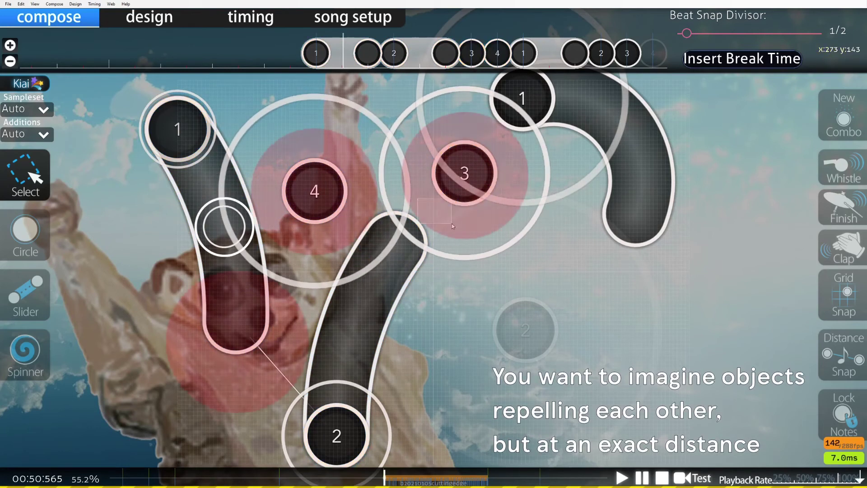
drag(261, 321, 265, 335)
drag(320, 196, 317, 193)
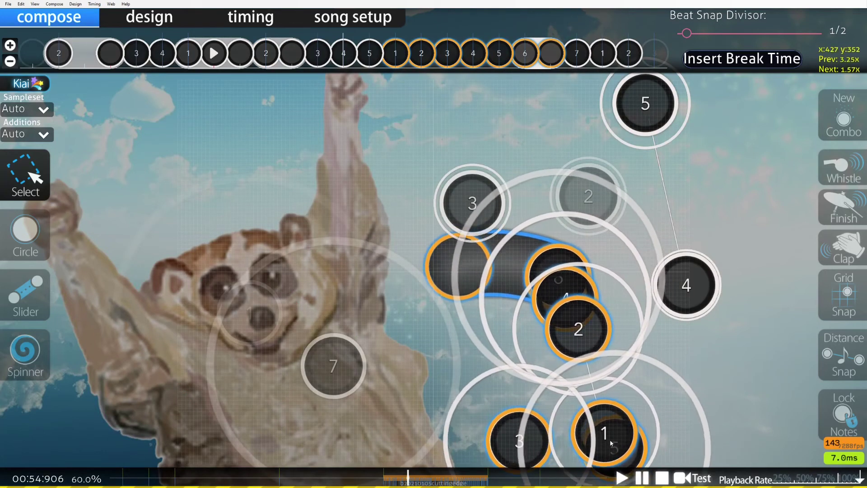
Fine-tune the positions of circles 1 and 2 in the overlapping jump pattern around 00:54:773
drag(601, 419, 591, 415)
drag(576, 335, 568, 332)
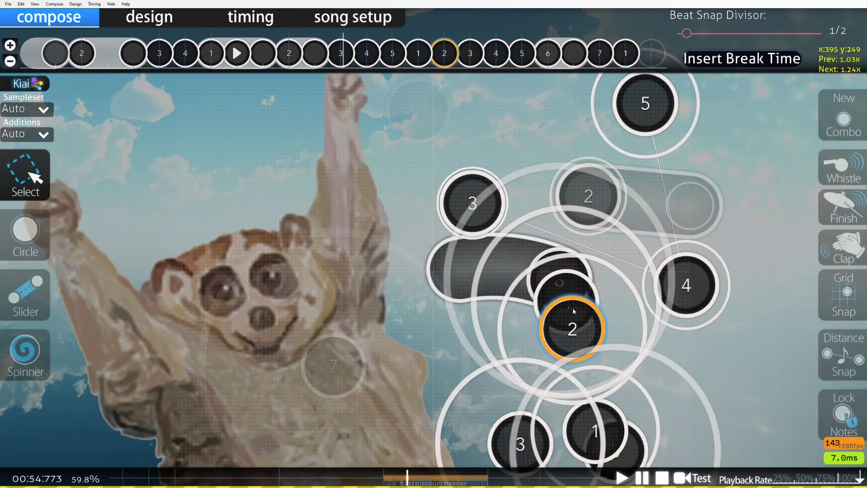
drag(591, 326, 586, 314)
click(559, 264)
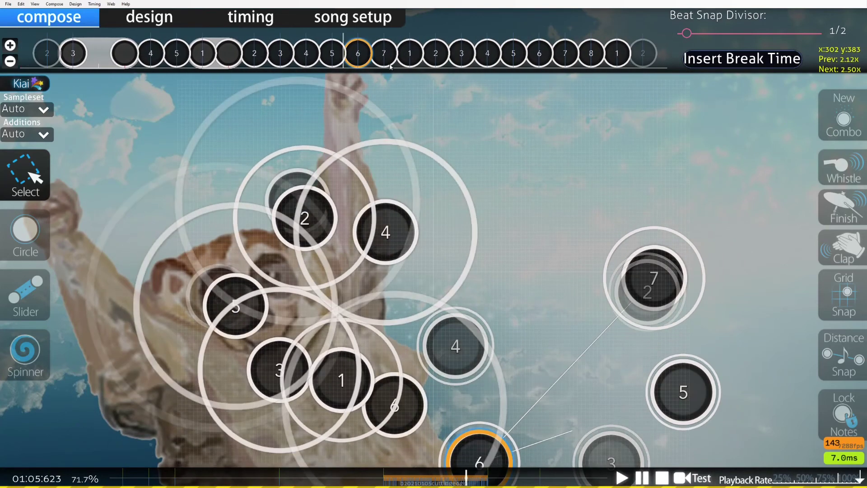
Reposition objects in the closing jumps after 01:05:623, including the stacked circles 8 to 10, and save the beatmap
drag(391, 67, 444, 68)
scroll(452, 69, down, 4)
drag(386, 248, 371, 297)
scroll(359, 259, up, 4)
scroll(363, 296, down, 8)
drag(311, 315, 280, 274)
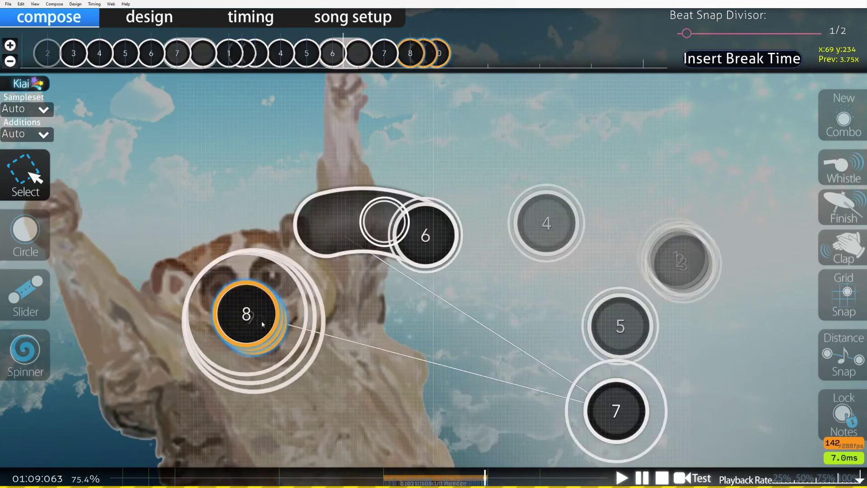
key(ctrl+s)
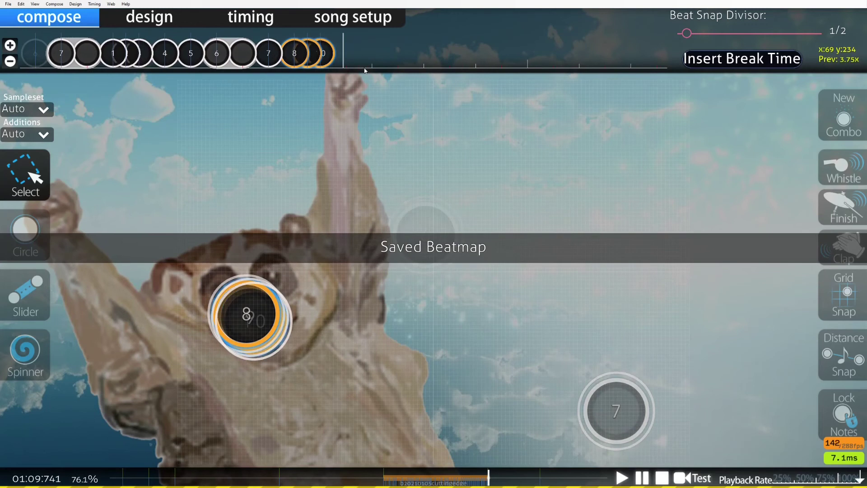
Go back to the start of the chorus, open the song setup and accept its settings
drag(461, 477, 384, 477)
key(F4)
click(410, 313)
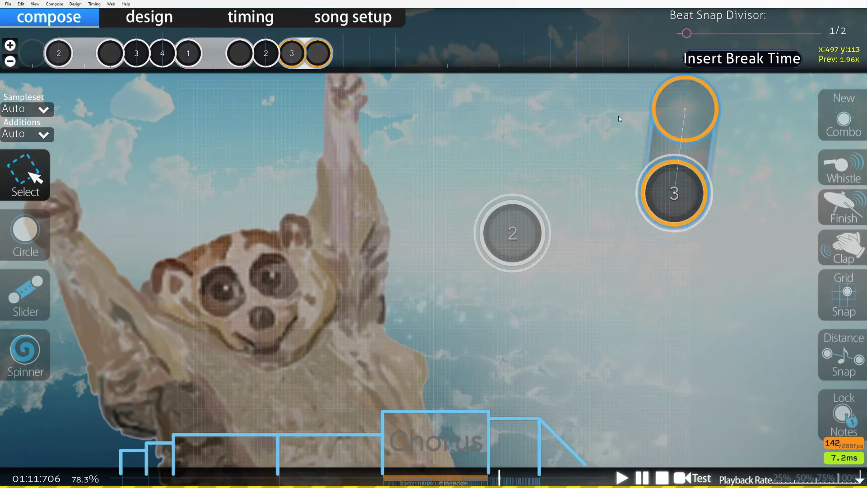
Activate the Circle tool and jump to the start of the section just before the chorus
key(2)
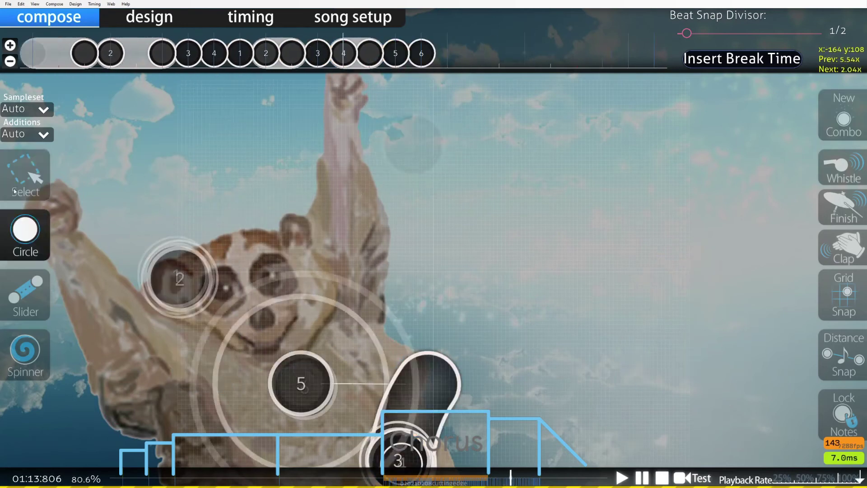
click(277, 481)
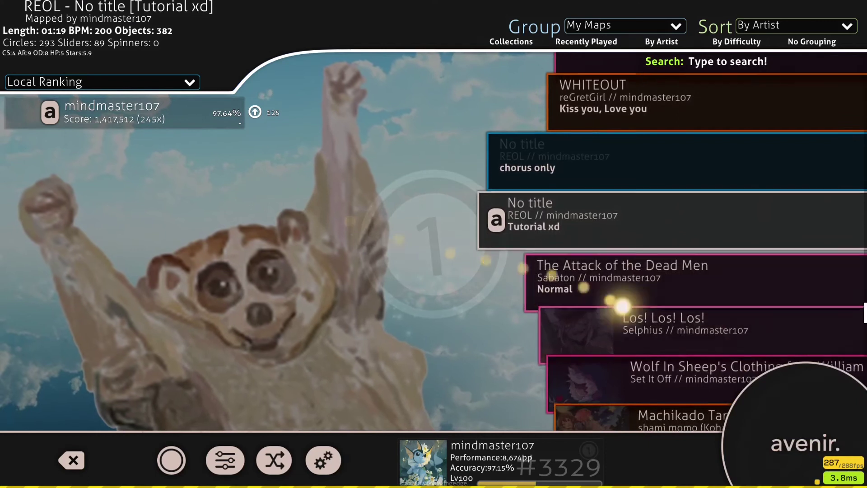
Start playing the Tutorial xd difficulty of REOL - No title from song selection
key(Escape)
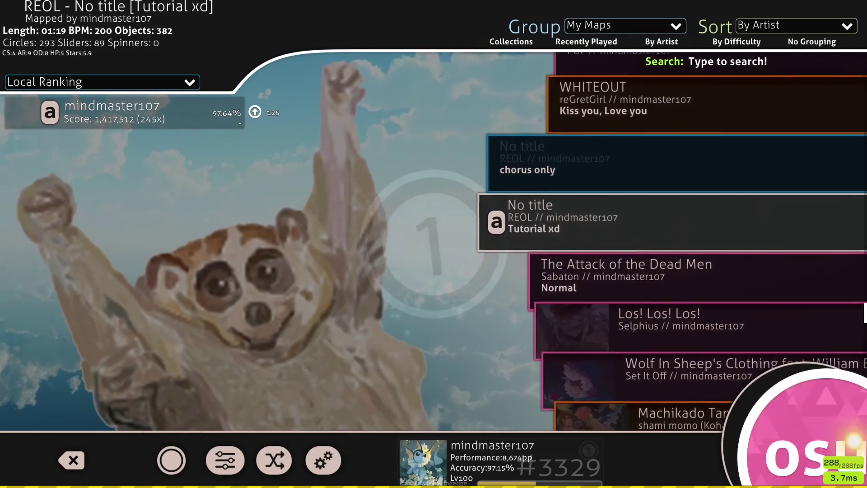
key(Return)
scroll(418, 242, up, 6)
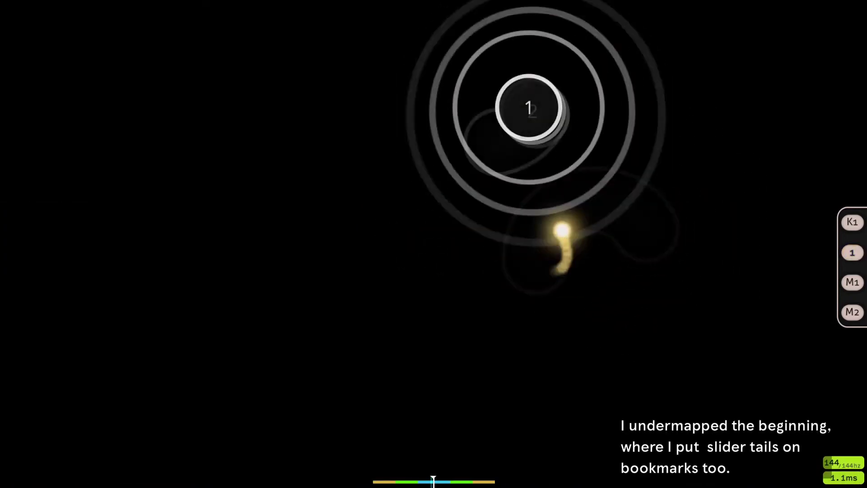
key(x)
key(x)
key(x)
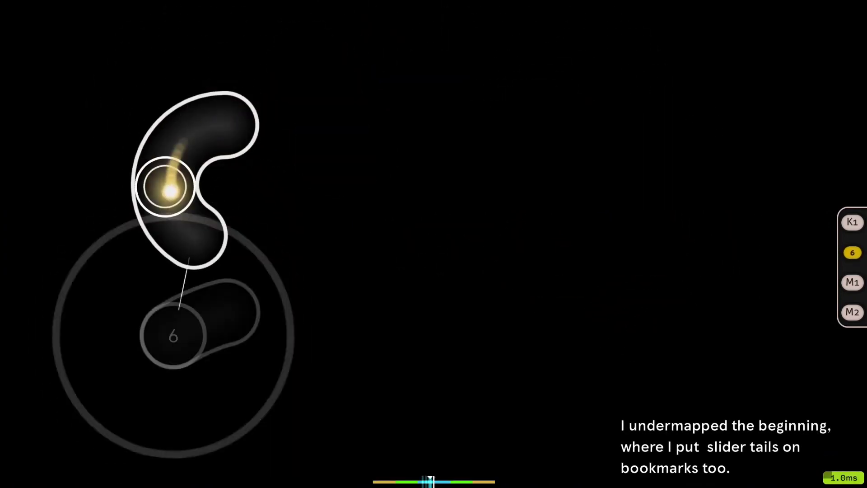
key(x)
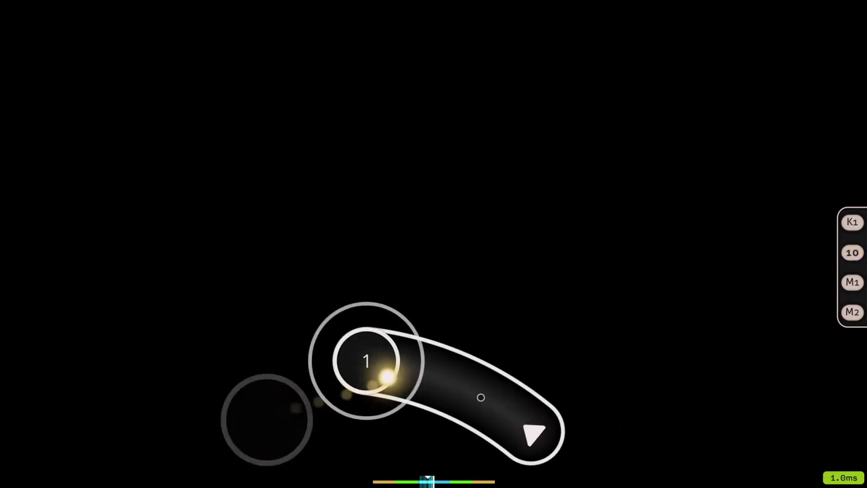
key(x)
key(x)
key(x)
key(x)
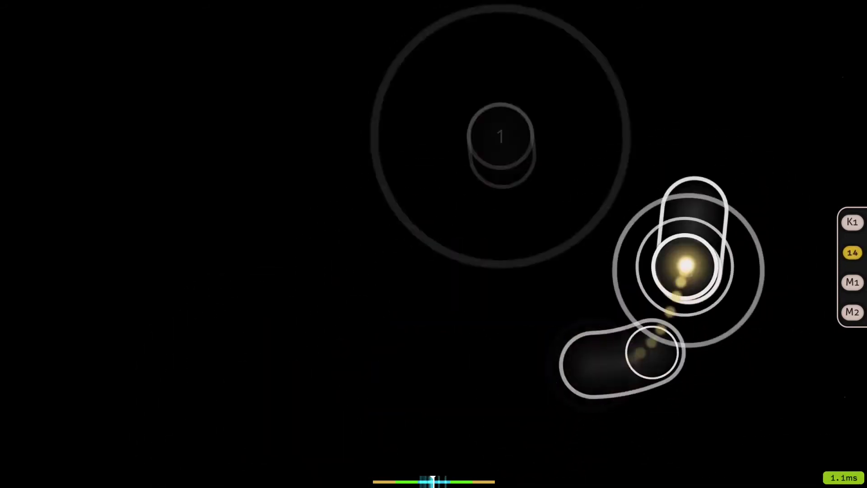
key(x)
key(x)
key(x)
key(x)
key(x)
key(x)
key(x)
key(x)
key(z)
key(x)
key(x)
key(x)
key(x)
key(x)
key(x)
key(x)
key(x)
key(x)
key(x)
key(x)
key(x)
key(x)
key(x)
key(x)
key(x)
key(x)
key(x)
key(x)
key(x)
key(x)
key(x)
key(x)
key(x)
key(x)
key(x)
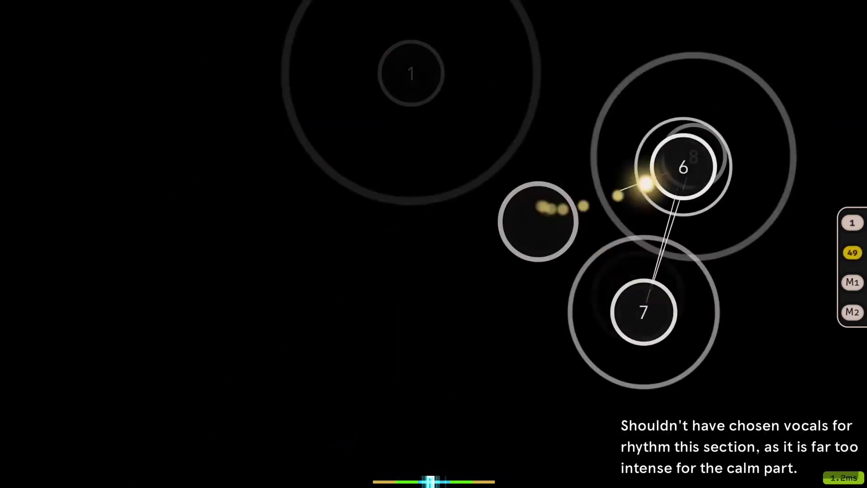
key(x)
key(x)
key(x)
key(x)
key(x)
key(x)
key(x)
key(x)
key(x)
key(x)
key(x)
key(x)
key(x)
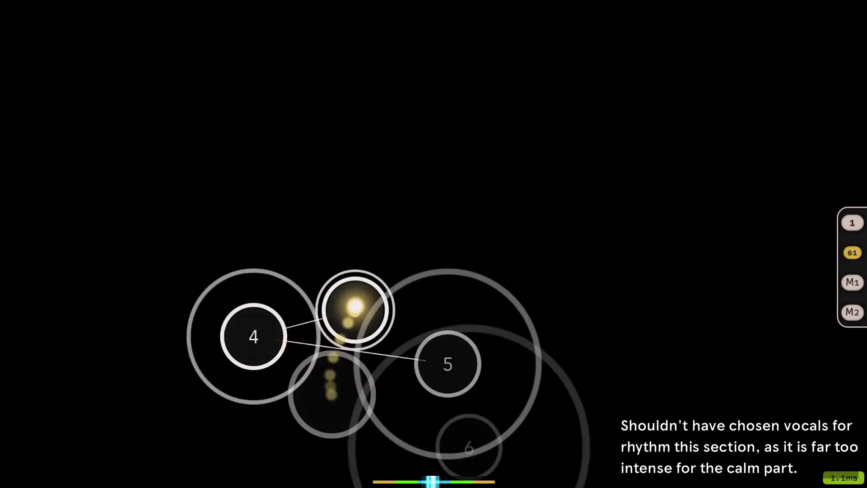
key(x)
key(x)
key(x)
key(x)
key(x)
key(x)
key(x)
key(x)
key(x)
key(x)
key(x)
key(x)
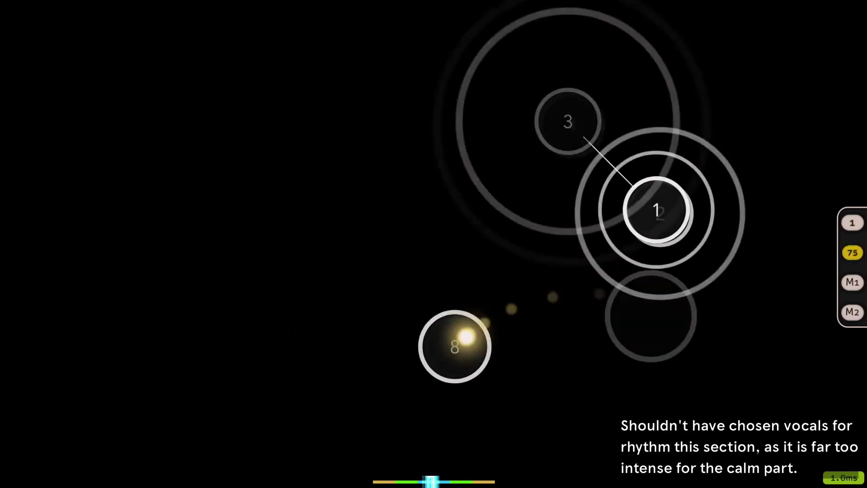
key(x)
key(x)
key(x)
key(x)
key(x)
key(x)
key(x)
key(x)
key(x)
key(x)
key(z)
key(x)
key(x)
key(x)
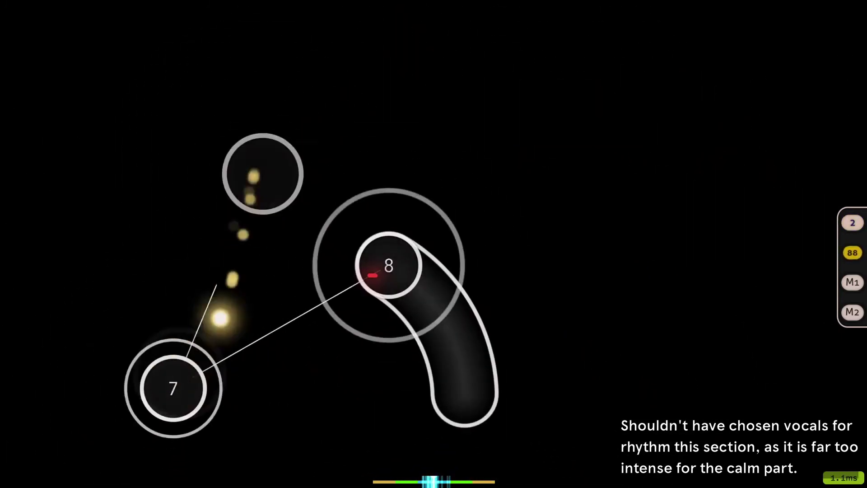
key(x)
key(x)
key(x)
key(x)
key(x)
key(x)
key(x)
key(x)
key(x)
key(x)
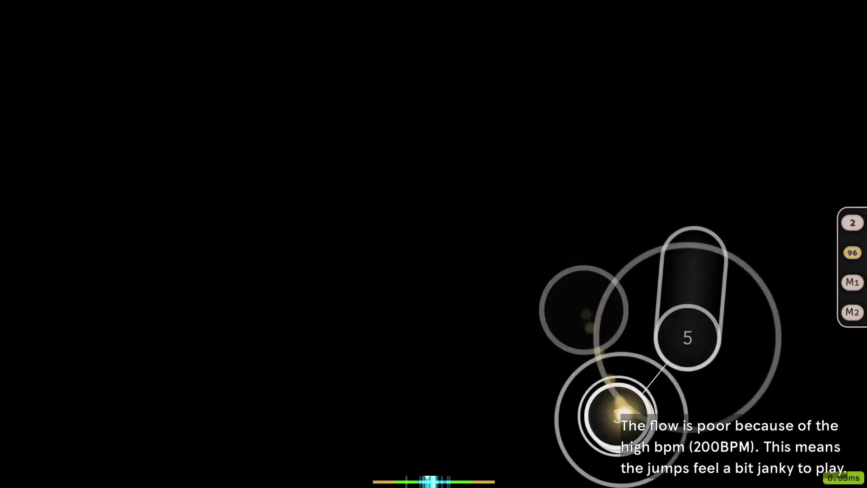
key(x)
key(x)
key(x)
key(x)
key(x)
key(x)
key(x)
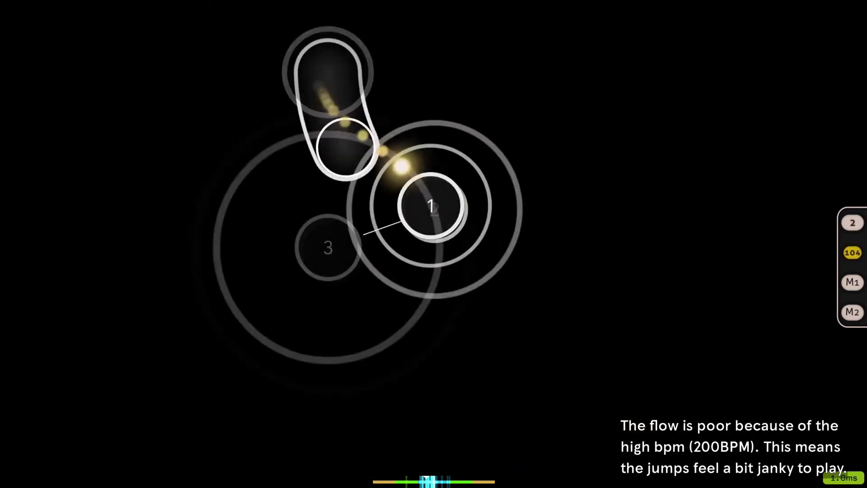
key(x)
key(x)
key(x)
key(x)
key(x)
key(x)
key(x)
key(x)
key(x)
key(x)
key(x)
key(x)
key(x)
key(x)
key(x)
key(x)
key(x)
key(x)
key(x)
key(x)
key(x)
key(x)
key(x)
key(x)
key(x)
key(x)
key(x)
key(z)
key(x)
key(x)
key(x)
key(x)
key(x)
key(x)
key(x)
key(x)
key(x)
key(x)
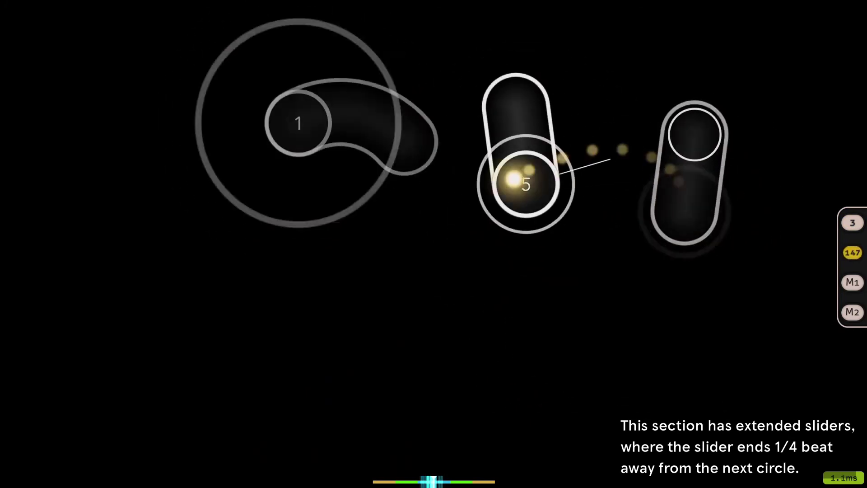
key(x)
key(x)
key(x)
key(x)
key(x)
key(x)
key(x)
key(x)
key(x)
key(x)
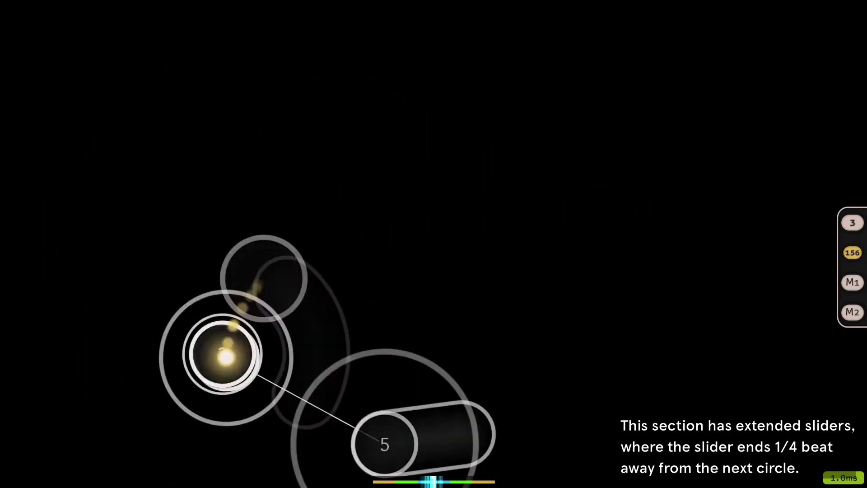
key(x)
key(x)
key(x)
key(x)
key(x)
key(x)
key(x)
key(x)
key(x)
key(x)
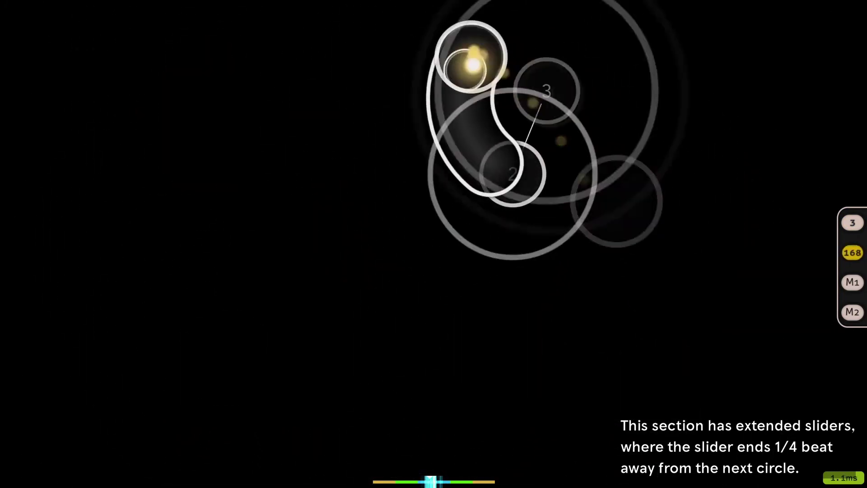
Playtest the extended-slider section before the chorus, hitting each circle and following each slider in rhythm
key(x)
key(x)
key(x)
key(x)
key(x)
key(x)
key(x)
key(x)
key(x)
key(x)
key(x)
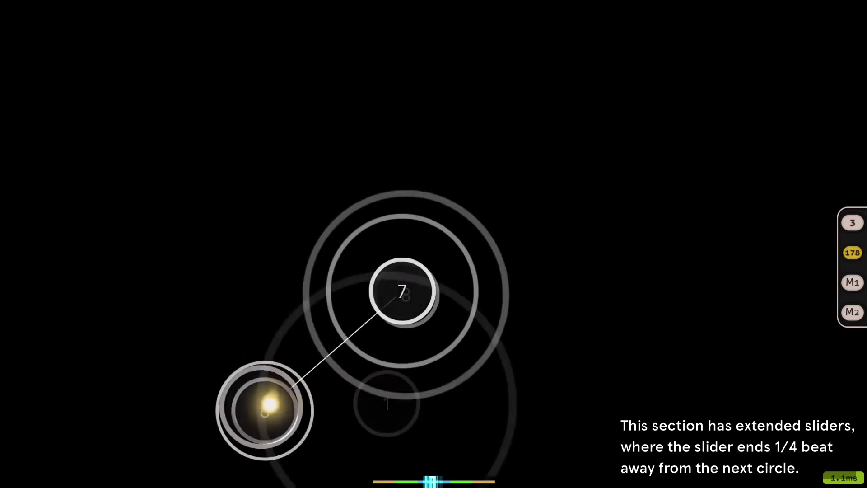
key(x)
key(x)
key(x)
key(x)
key(x)
key(z)
key(x)
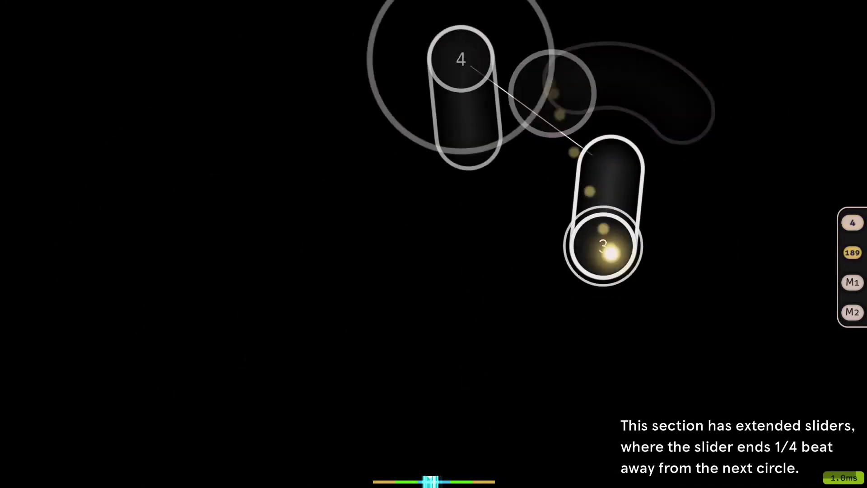
key(x)
key(x)
key(z)
key(x)
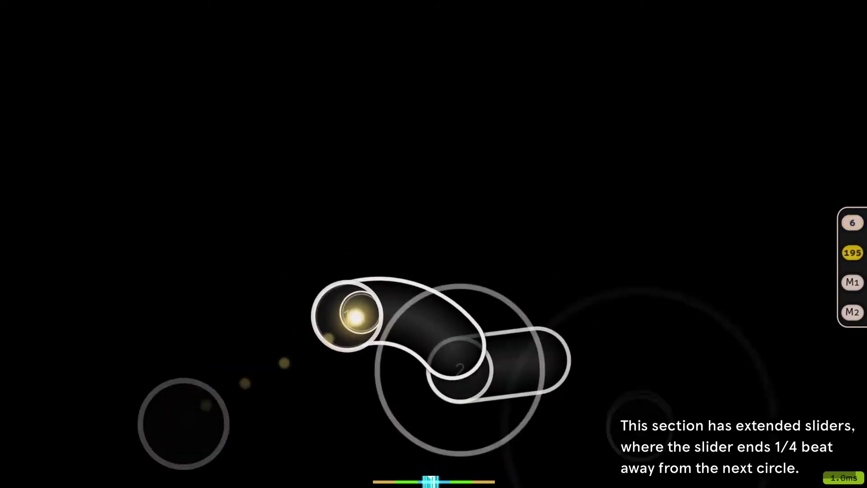
key(x)
key(z)
key(x)
key(x)
key(z)
key(x)
key(z)
key(x)
key(z)
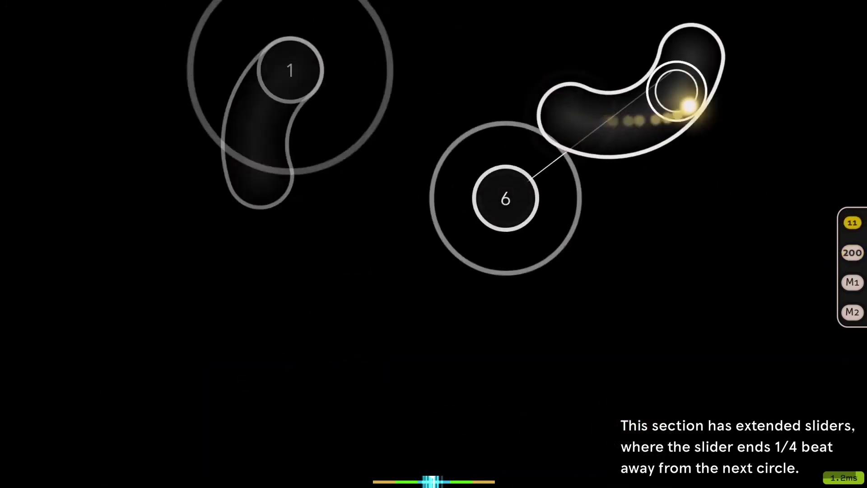
key(x)
key(z)
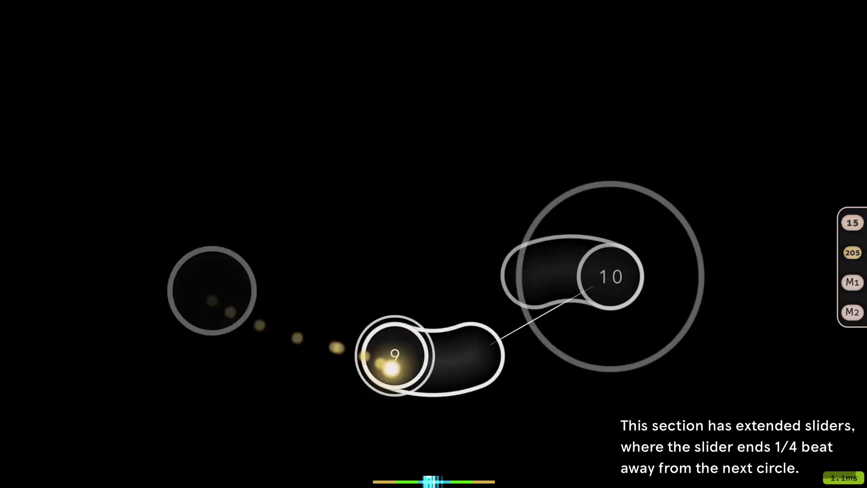
key(z)
key(x)
key(z)
key(x)
key(x)
key(z)
key(x)
key(z)
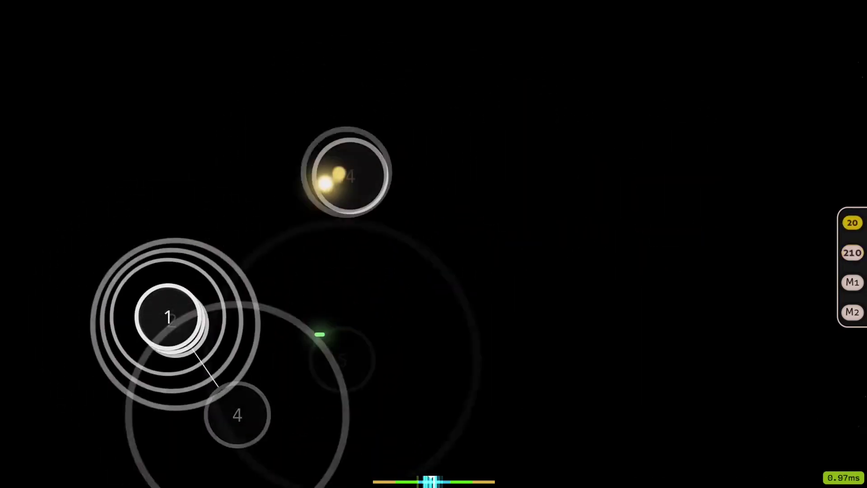
Playtest the chorus, hitting its stacked circles, jumps and long curved sliders in time with the song
key(z)
key(x)
key(z)
key(x)
key(z)
key(x)
key(z)
key(x)
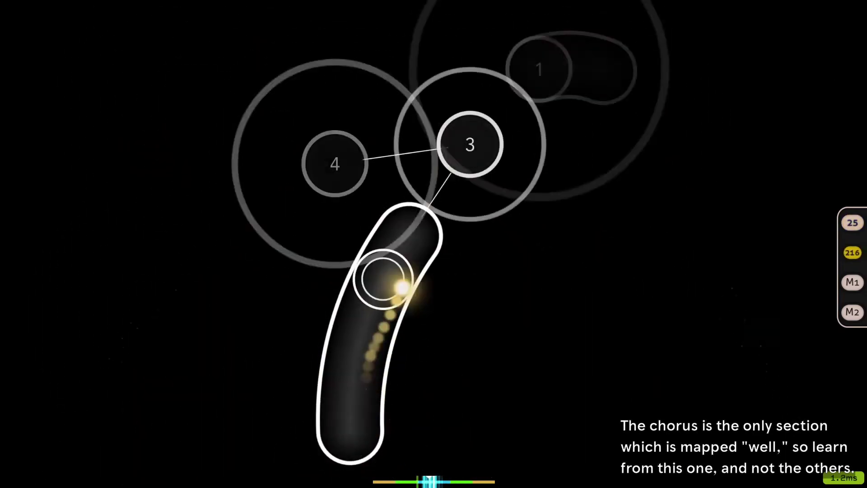
key(x)
key(z)
key(z)
key(x)
key(z)
key(x)
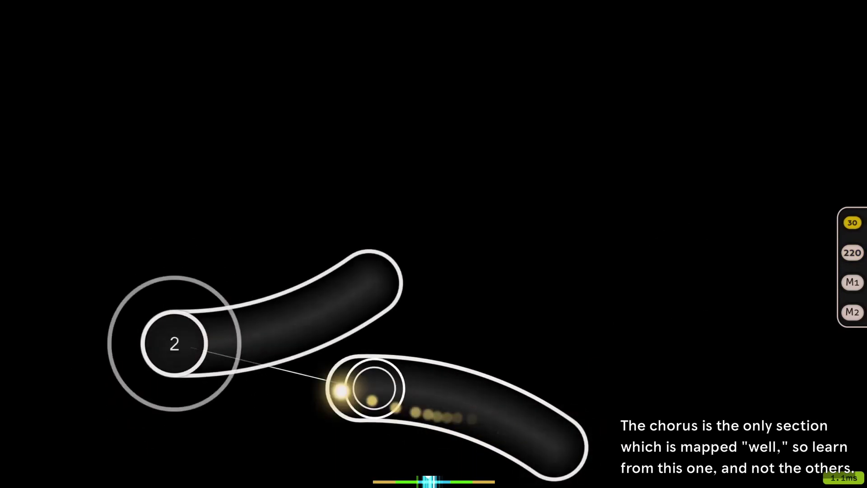
key(x)
key(z)
key(x)
key(z)
key(x)
key(z)
key(x)
key(z)
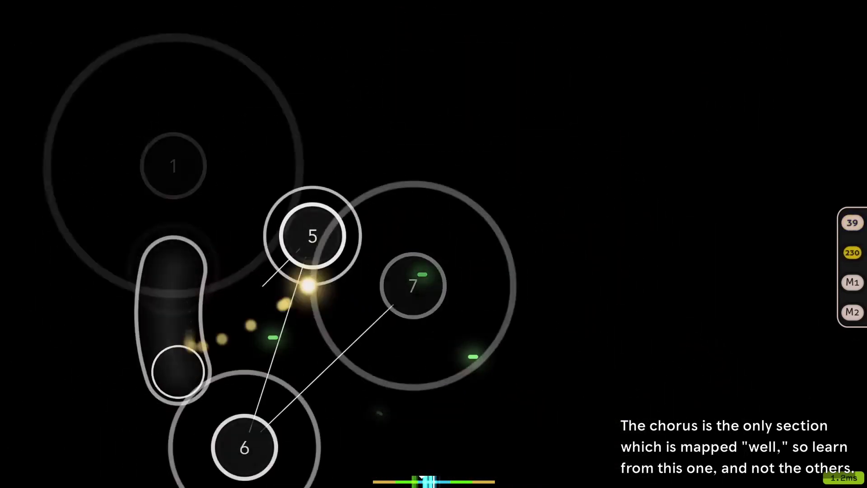
key(z)
key(x)
key(z)
key(z)
key(x)
key(z)
key(x)
key(z)
key(x)
key(z)
key(x)
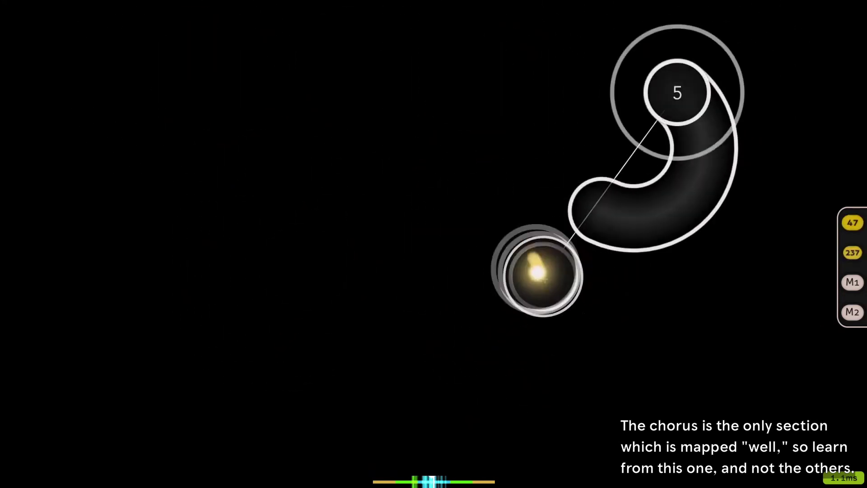
key(x)
key(z)
key(x)
key(z)
key(x)
key(z)
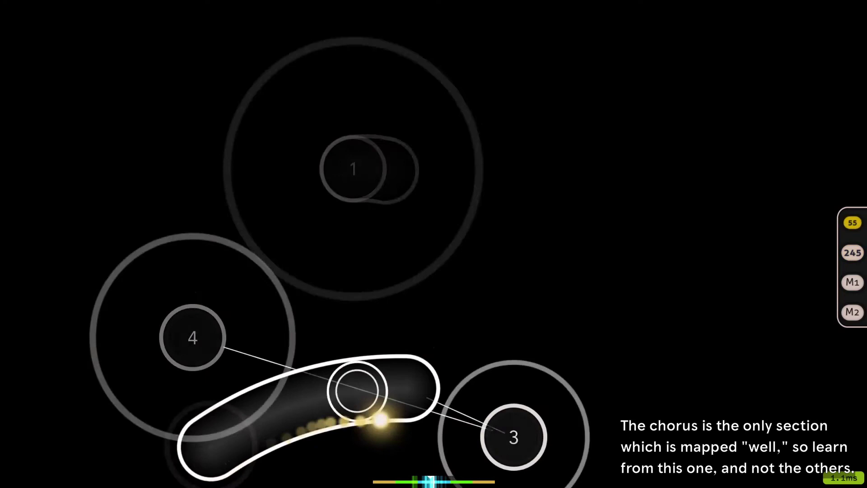
key(x)
key(z)
key(x)
key(z)
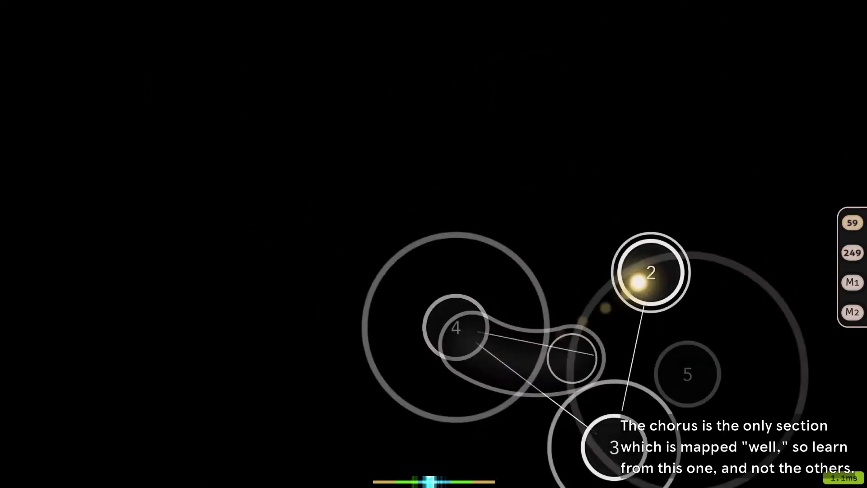
key(x)
key(z)
key(x)
key(z)
key(x)
key(z)
key(x)
key(z)
key(x)
key(z)
key(x)
key(z)
key(x)
key(z)
key(x)
key(z)
key(x)
key(z)
key(x)
key(z)
key(x)
key(x)
key(z)
key(x)
key(z)
key(x)
key(z)
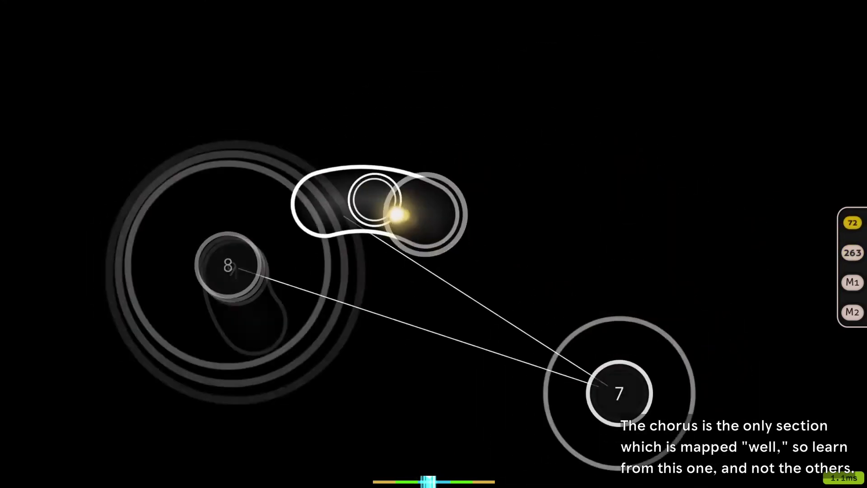
key(x)
key(x)
key(z)
key(x)
key(z)
key(x)
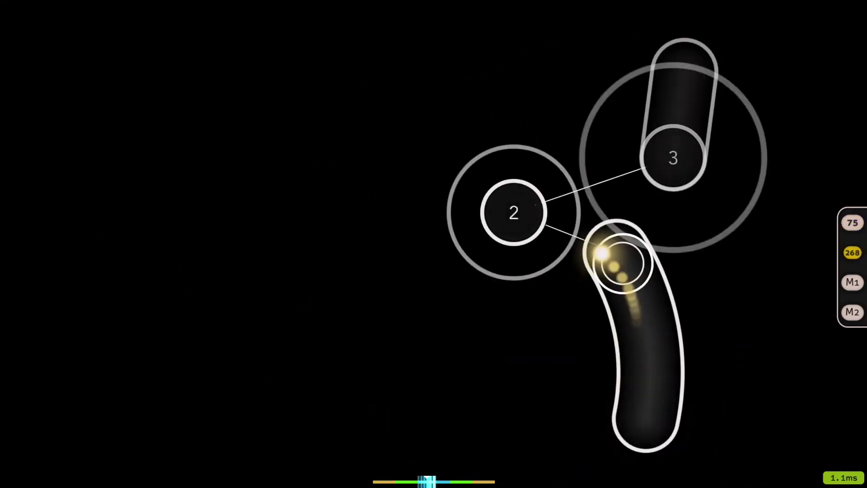
Play through the section following the chorus, hitting its circles, stacks and sliders on the beat
key(z)
key(x)
key(z)
key(x)
key(x)
key(z)
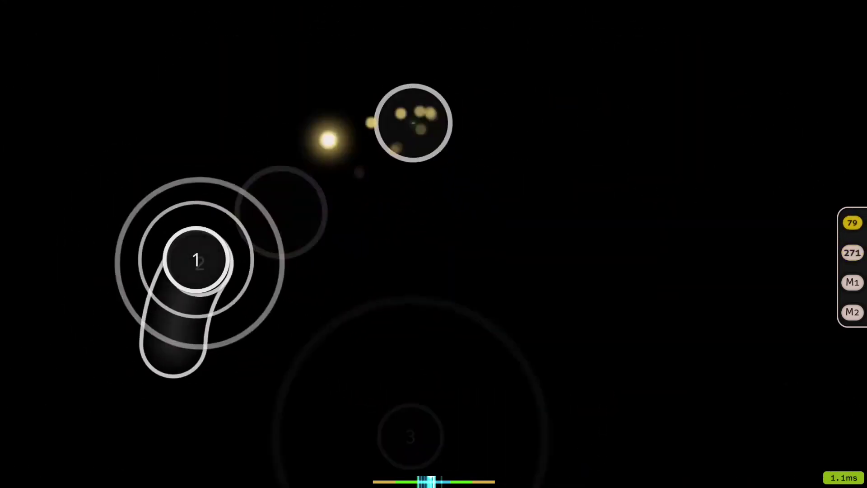
key(x)
key(z)
key(x)
key(z)
key(x)
key(z)
key(x)
key(z)
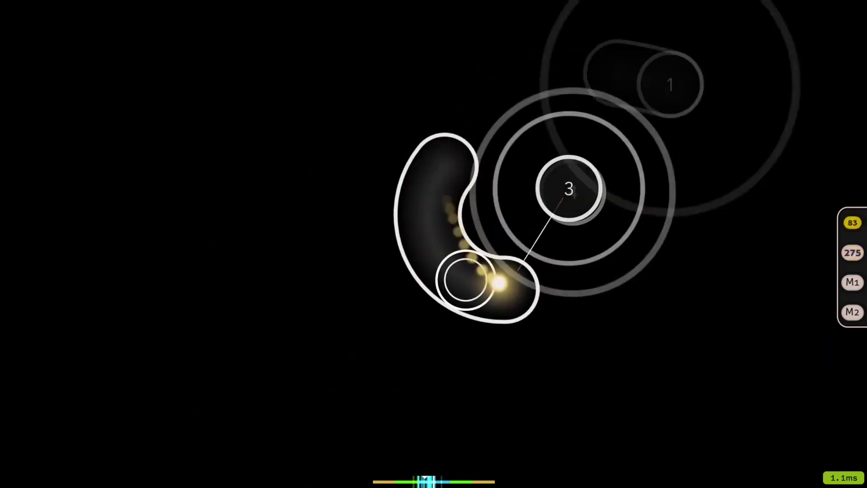
key(x)
key(z)
key(x)
key(z)
key(x)
key(z)
key(x)
key(z)
key(x)
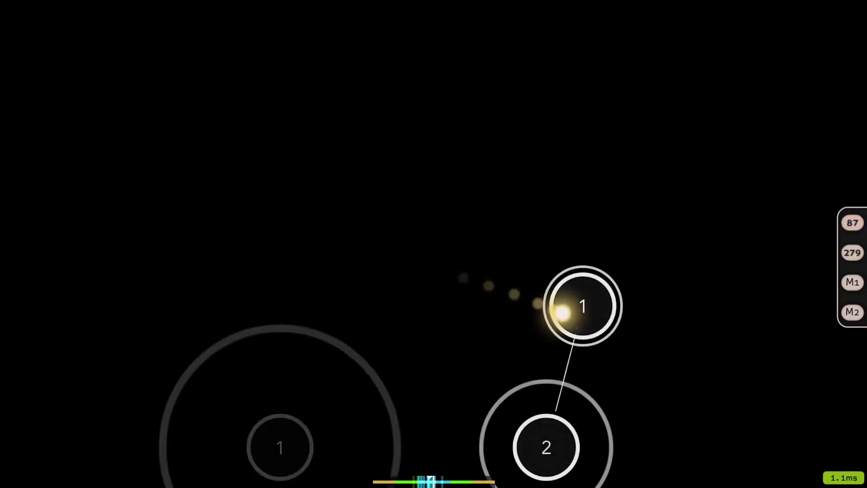
key(z)
key(x)
key(z)
key(x)
key(z)
key(x)
key(z)
key(x)
key(x)
key(x)
key(z)
key(x)
key(z)
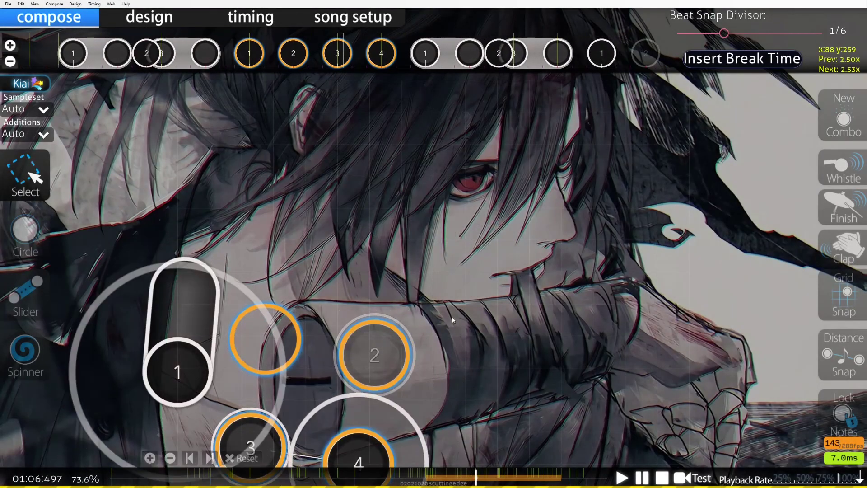
Deselect the four jump circles in the editor and briefly play the map from 01:06:497
click(453, 317)
key(space)
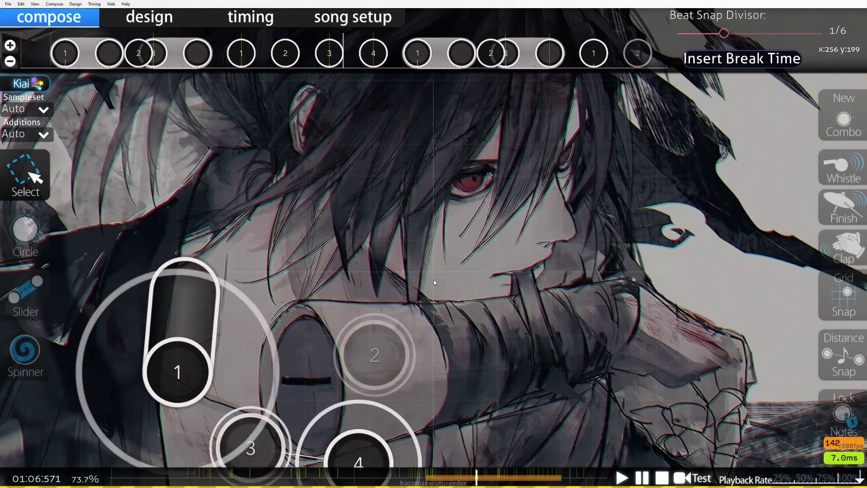
key(space)
Switch to the Notepad window showing Instructions.txt and reposition it over the editor
key(alt+Tab)
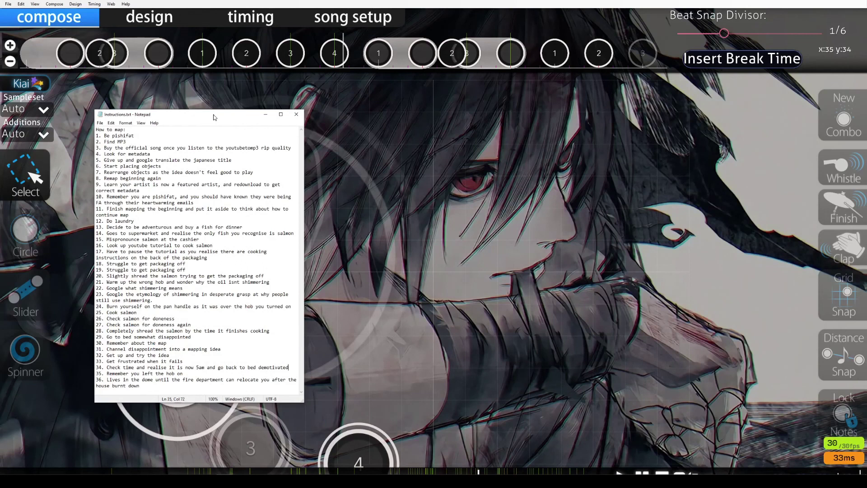
drag(215, 117, 261, 95)
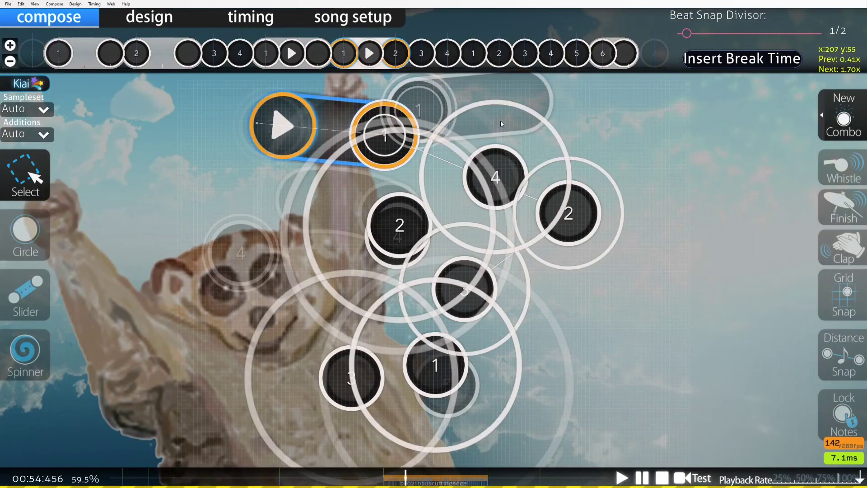
Reposition the slider and the following numbered circles around 00:54:414 to try a different spacing and flow for the pattern
scroll(655, 207, up, 3)
drag(626, 183, 647, 241)
scroll(647, 216, down, 3)
scroll(649, 222, up, 3)
scroll(647, 242, down, 3)
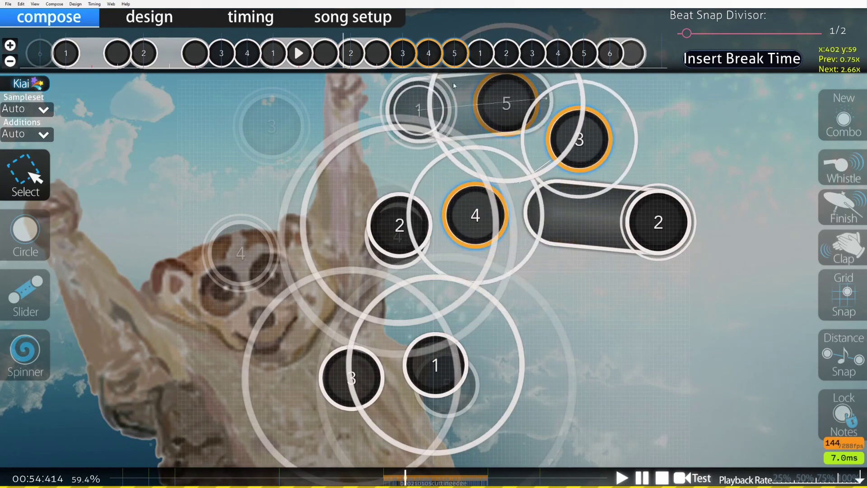
drag(363, 234, 235, 293)
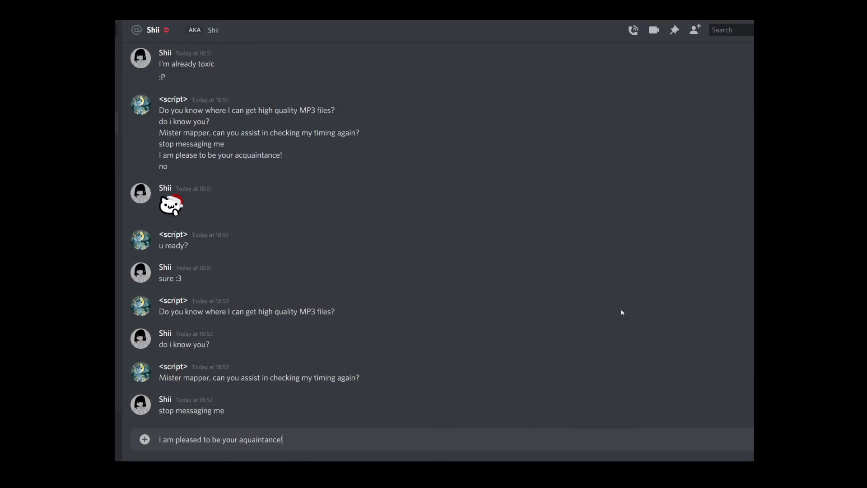
Switch to the Discord direct-message chat and send the message "I am pleased to be your aquaintance!"
key(Return)
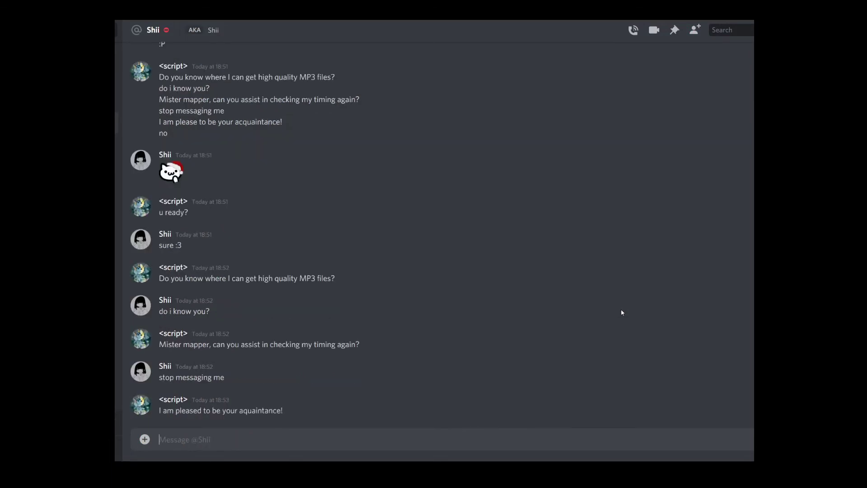